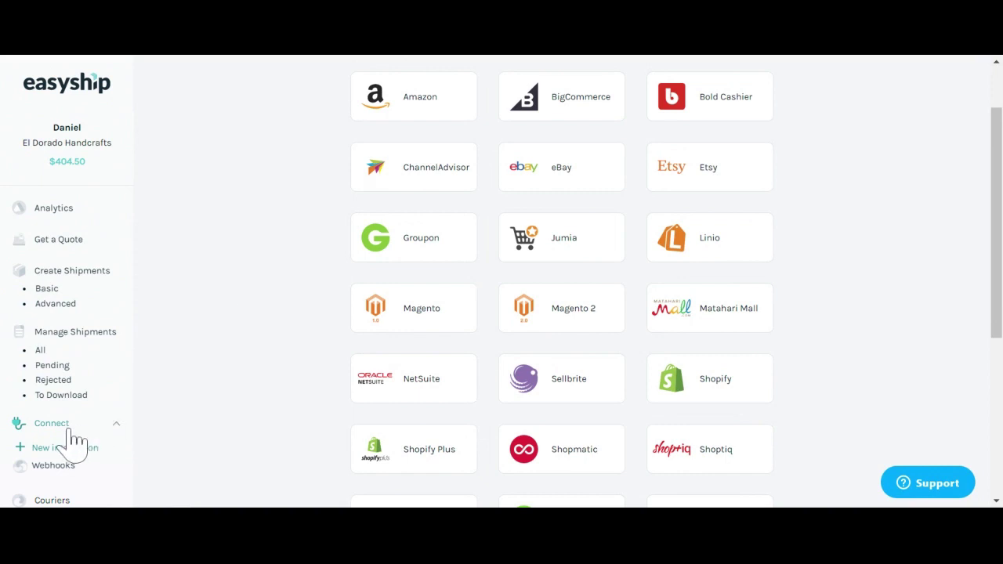
- Scroll the new-integration store grid down to the Shopify tile
scroll(75, 431, "down", 1)
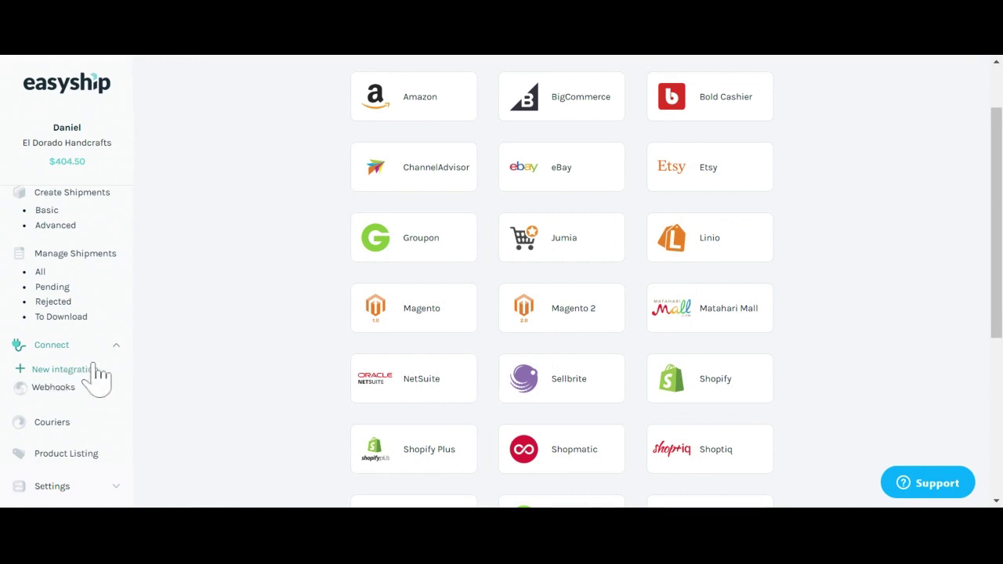
scroll(752, 313, "up", 1)
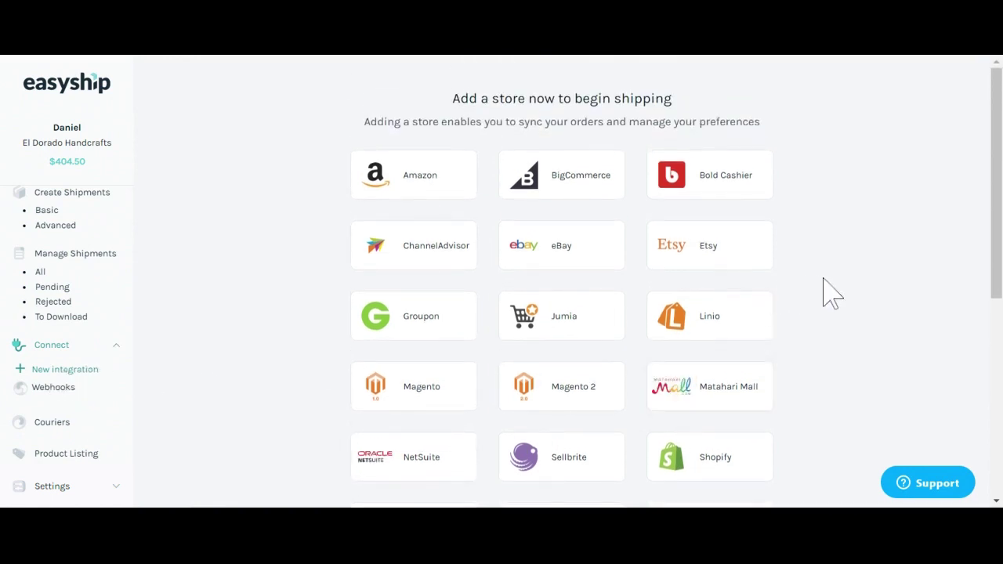
scroll(831, 292, "down", 2)
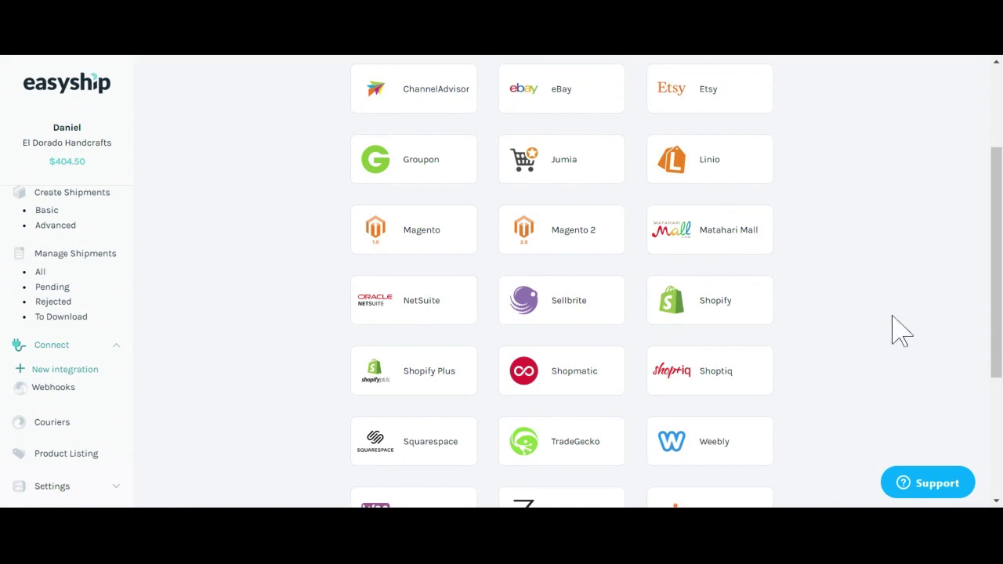
- Start a Shopify connection, paste the clockwise-us-21 store URL and choose Jewelry as default category
left_click(693, 321)
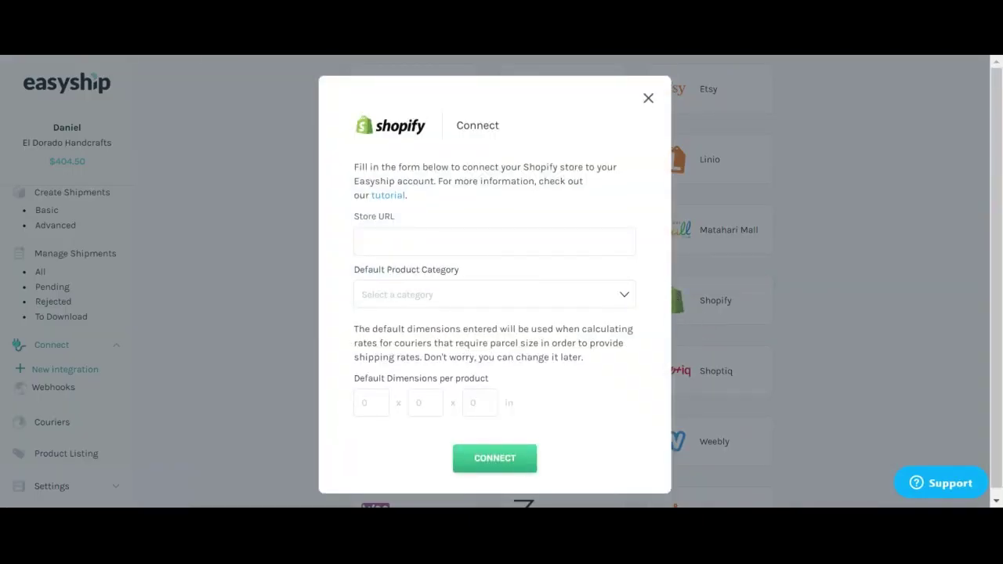
left_click(514, 243)
type("https://clockwise-us-21.myshopify.com/")
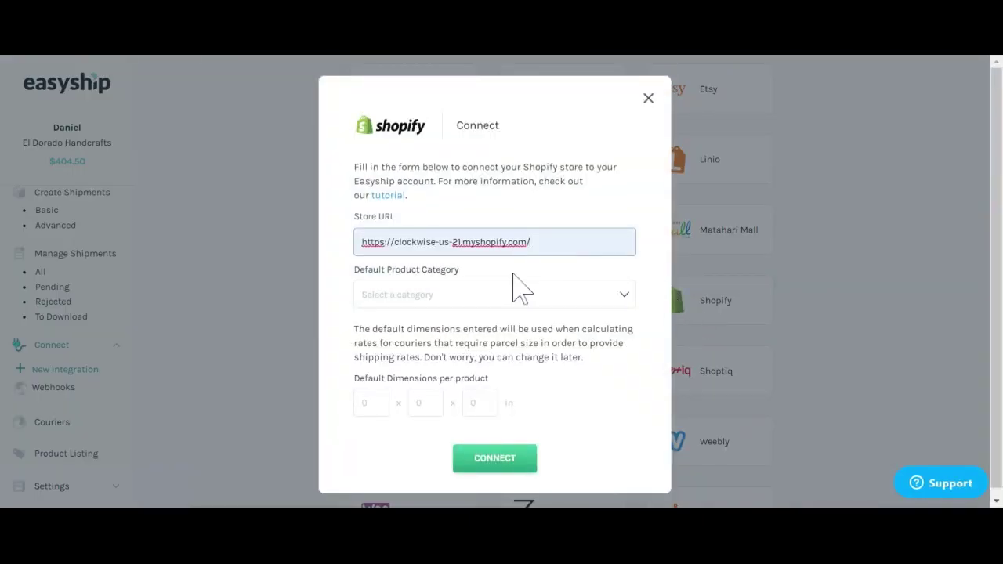
left_click(552, 294)
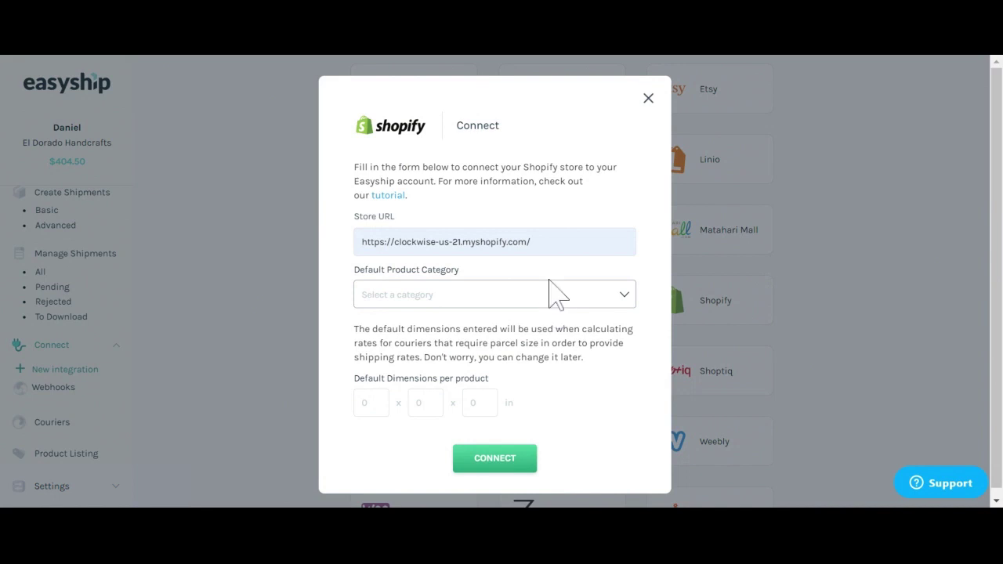
key("j")
- Enter default dimensions of 5 × 5 × 5 in and submit the connection to Shopify
left_click(370, 403)
type("5")
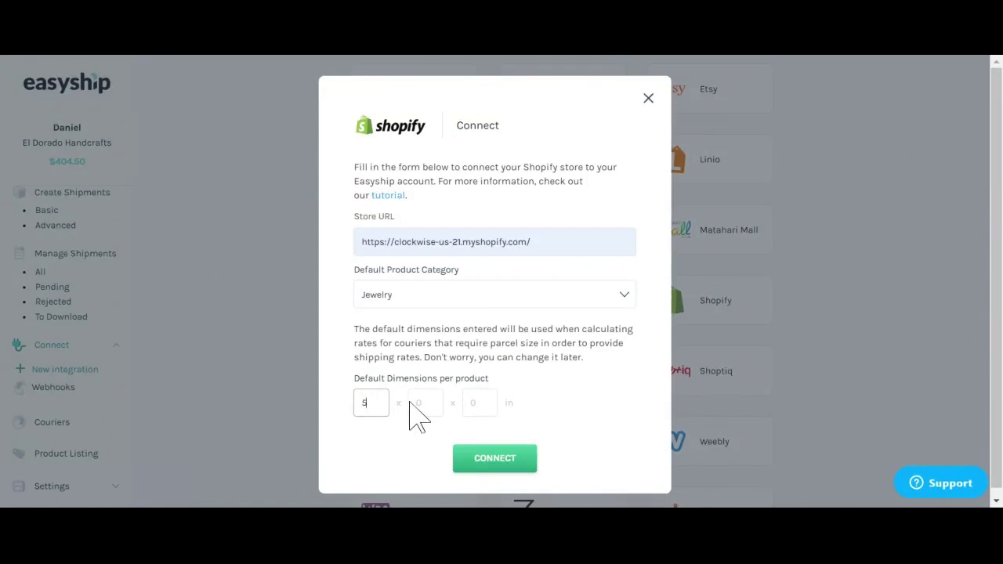
left_click(411, 404)
type("5")
left_click(474, 403)
type("5")
left_click(492, 462)
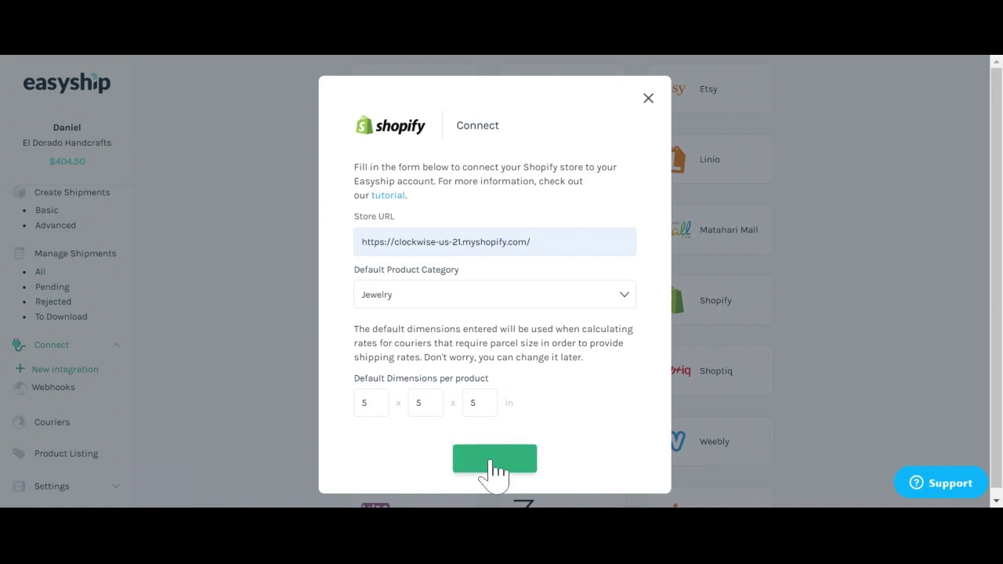
left_click(493, 462)
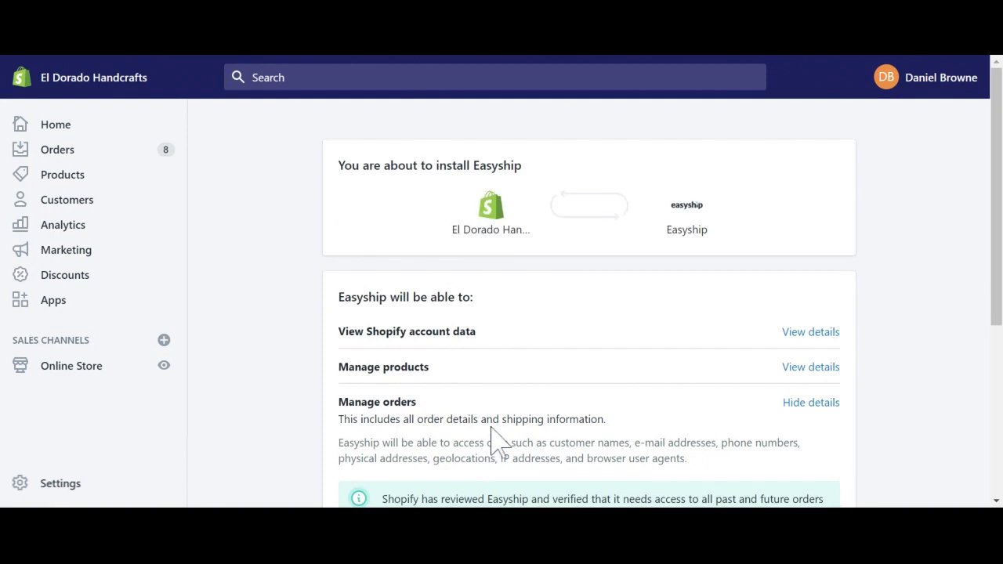
- Review the requested permissions and approve installing Easyship on the El Dorado Handcrafts store
scroll(580, 316, "down", 2)
scroll(627, 347, "down", 1)
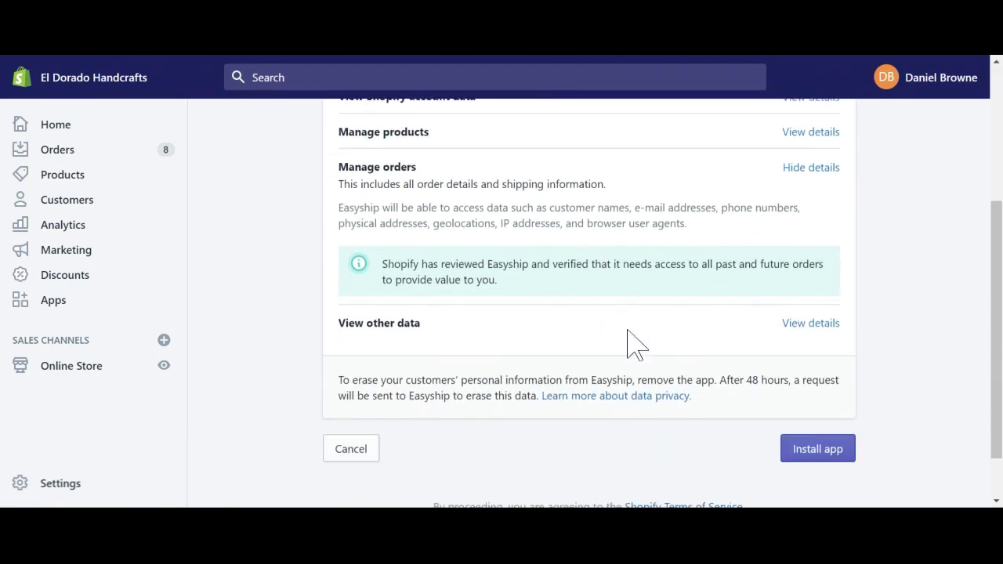
left_click(826, 462)
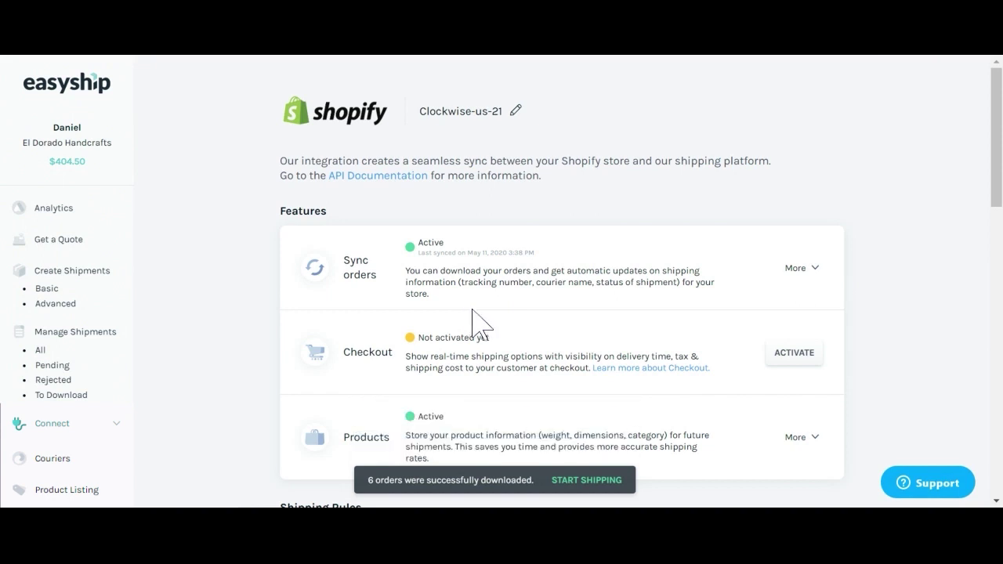
- Scroll through the Shopify integration's features and shipping rules to review them
scroll(221, 233, "down", 2)
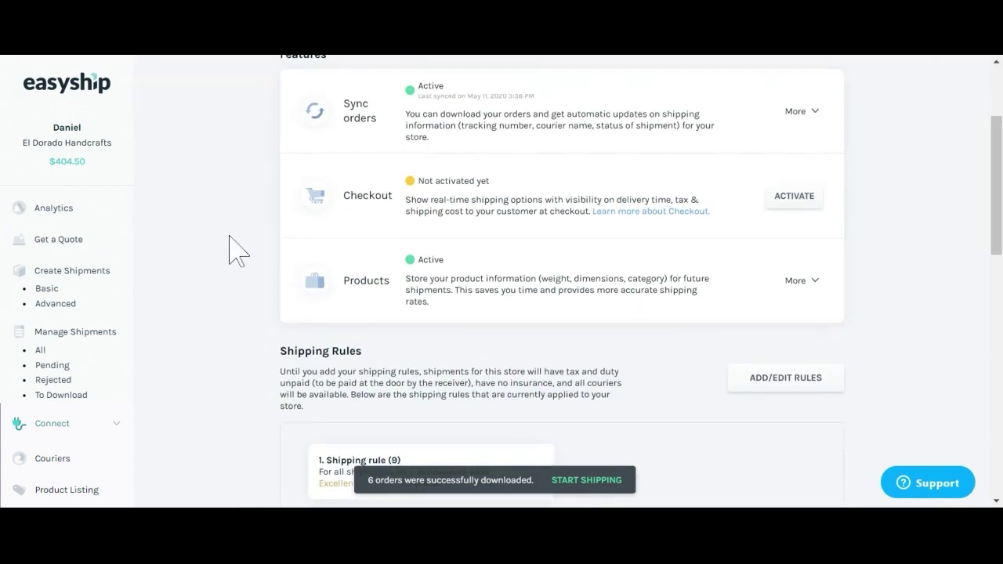
scroll(243, 290, "up", 1)
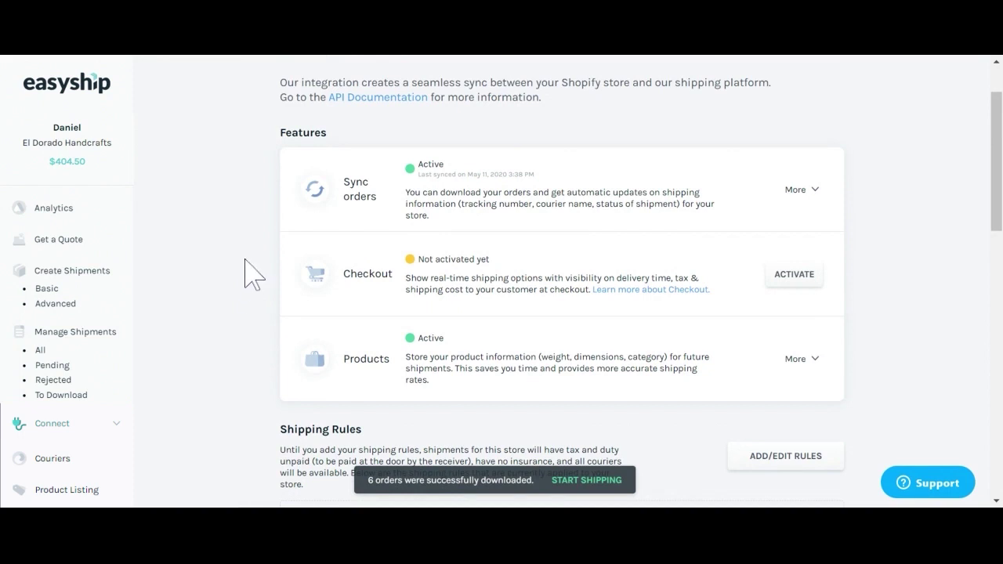
scroll(257, 269, "down", 1)
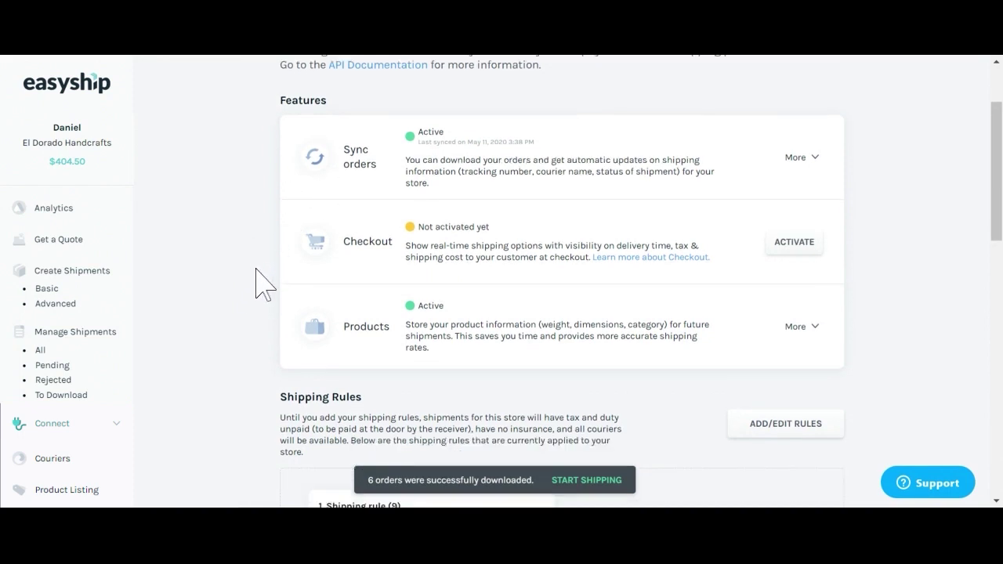
scroll(252, 261, "down", 1)
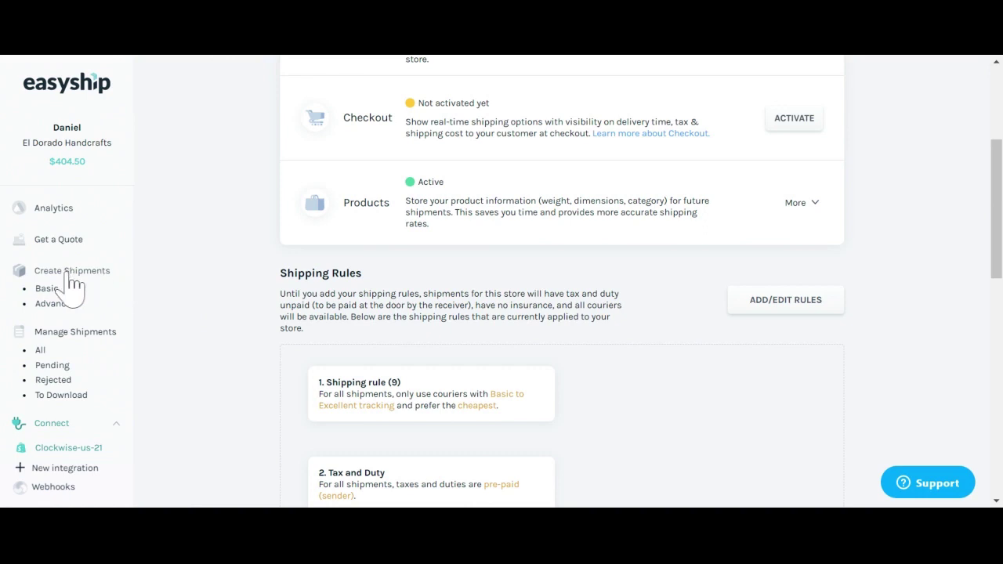
- On Create Shipments, sync the six orders from Clockwise-us-21 and scroll to order #1007
left_click(68, 274)
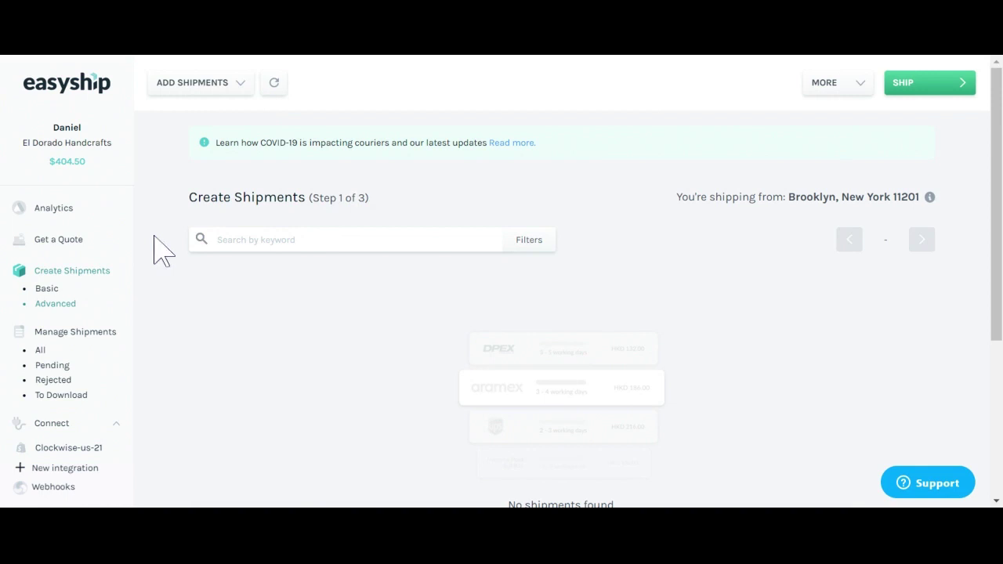
left_click(219, 88)
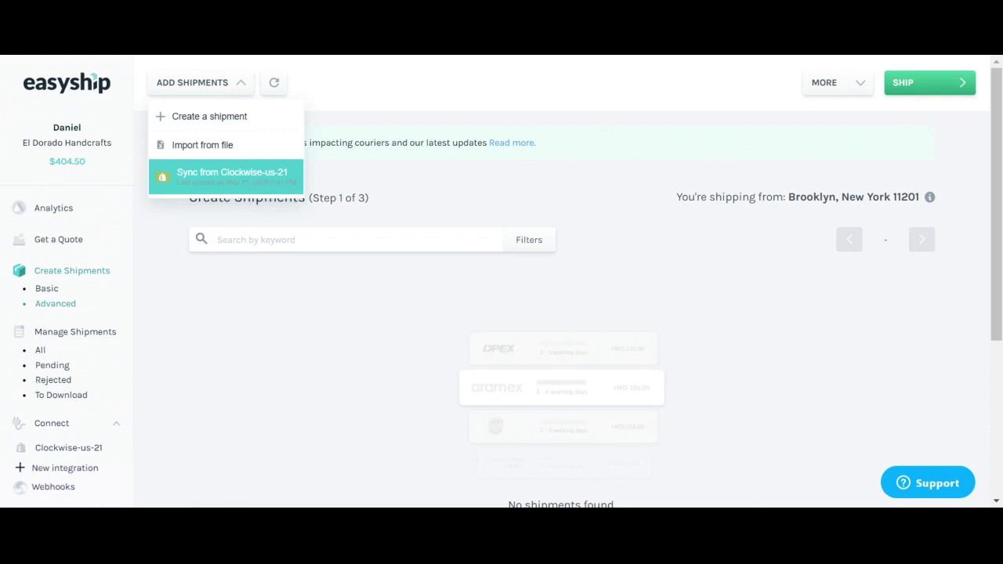
left_click(257, 187)
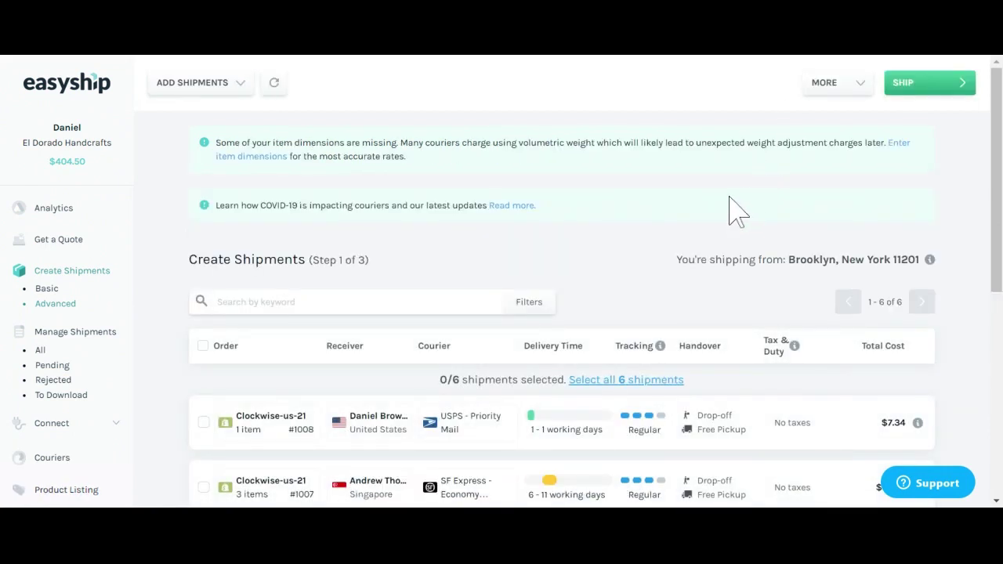
scroll(713, 219, "down", 1)
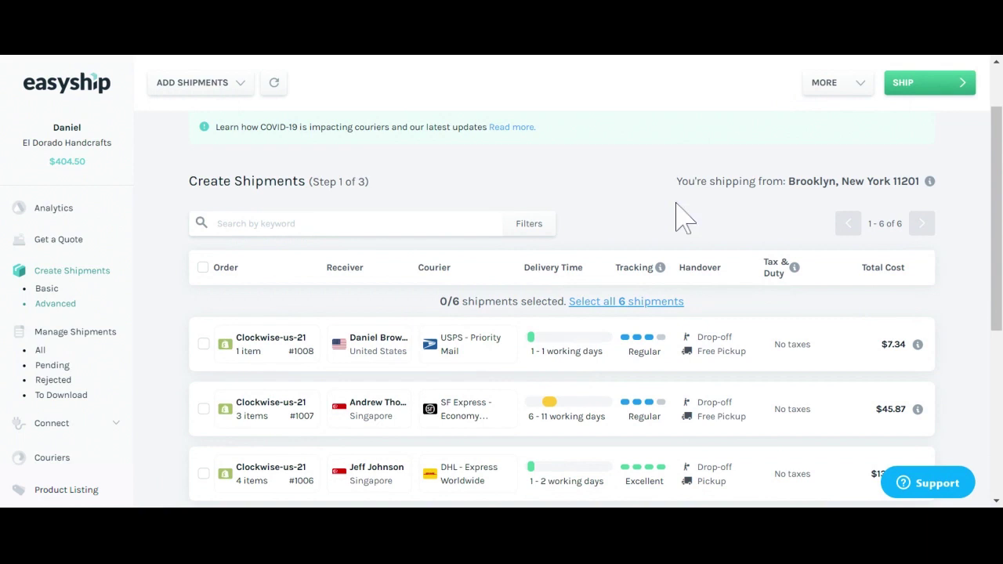
scroll(658, 204, "down", 1)
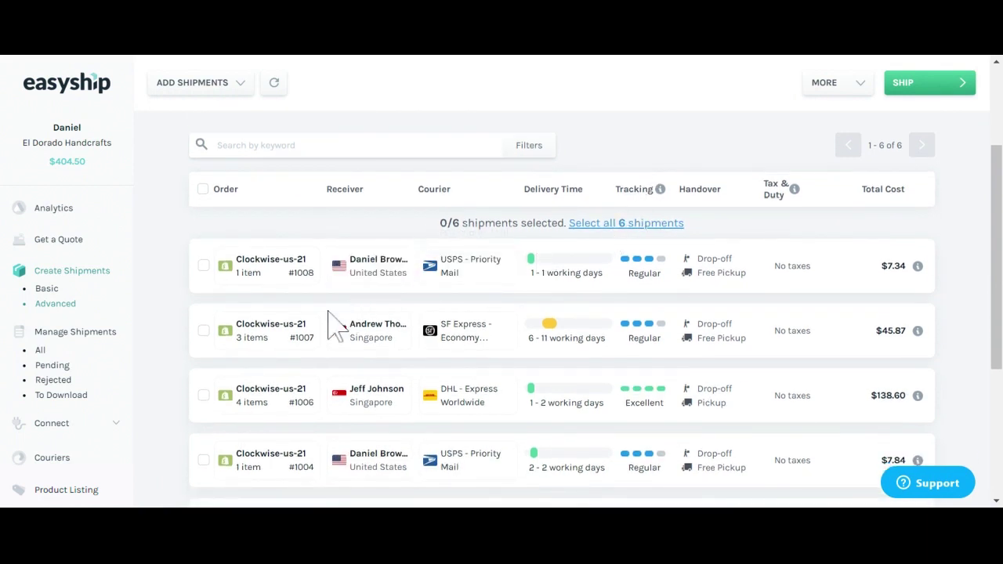
mouse_move(268, 347)
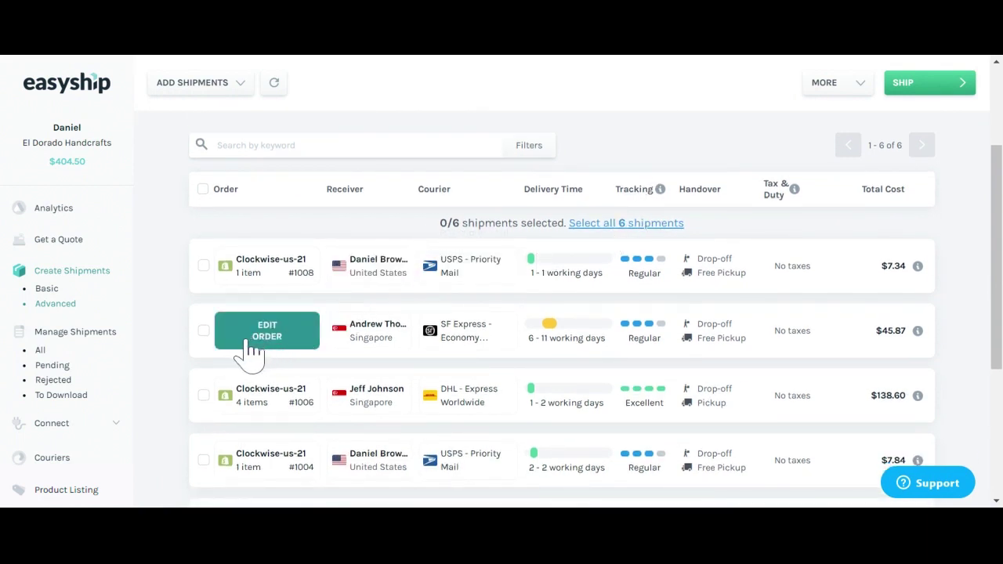
- Open order #1007's summary for editing and scroll through its details
left_click(266, 330)
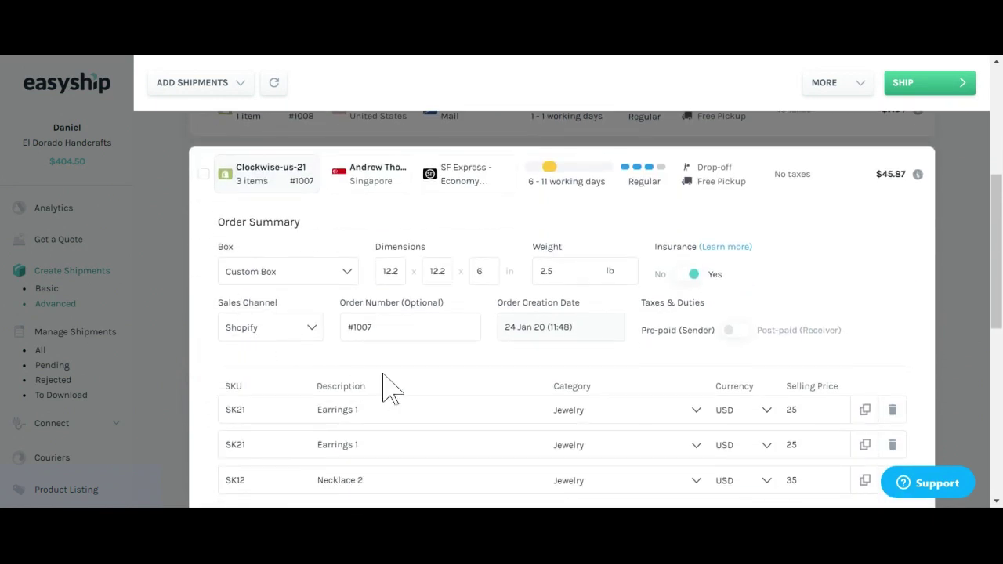
scroll(455, 392, "down", 1)
scroll(439, 380, "up", 1)
scroll(486, 357, "down", 1)
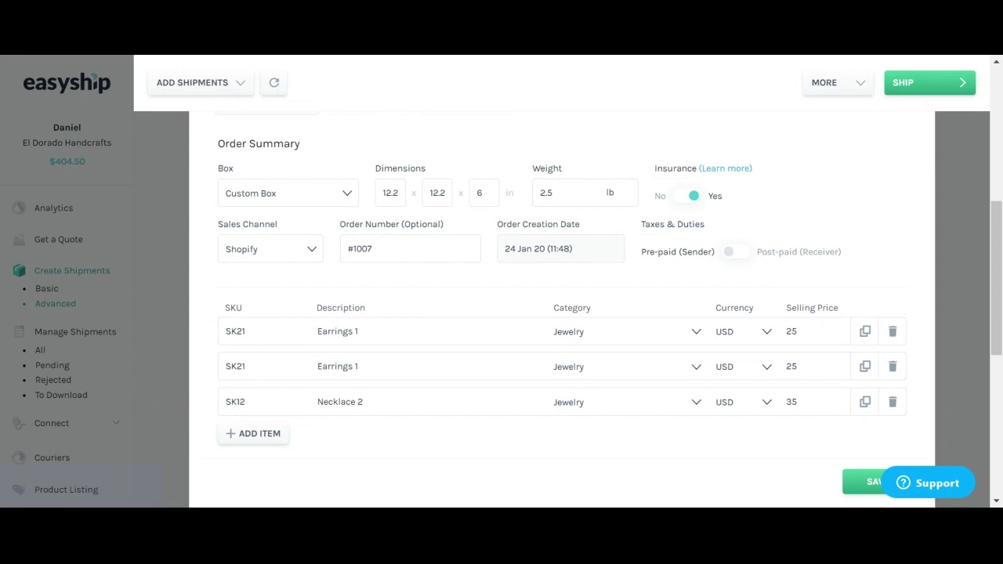
- Check the 12.2 × 12.2 × 6 in box dimensions and open the receiver's Singapore address form
left_click(390, 192)
key("Tab")
key("Tab")
scroll(493, 231, "up", 1)
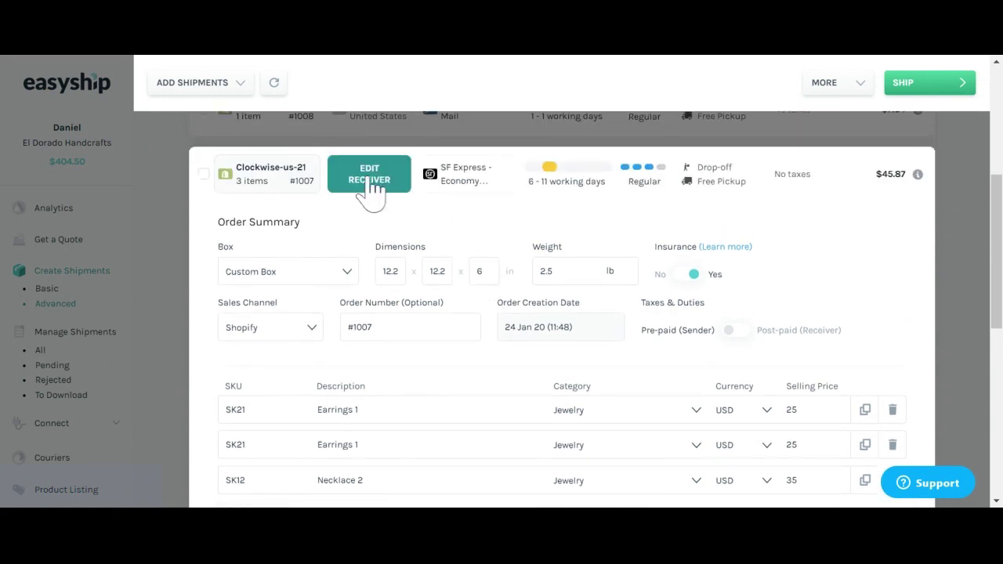
left_click(368, 188)
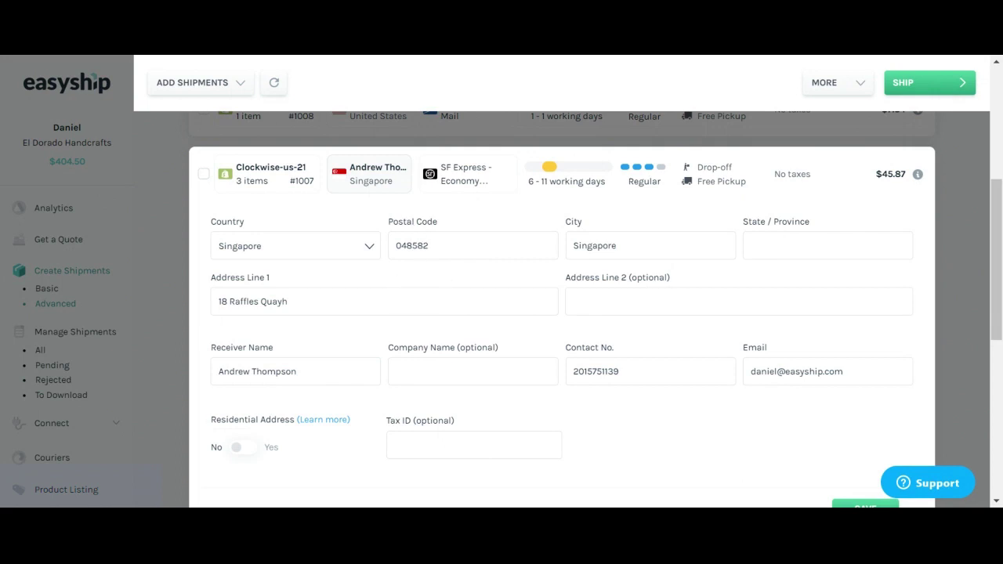
- Review suggested couriers for the Singapore order, including SF Express – Economy Express at $45.87
mouse_move(489, 188)
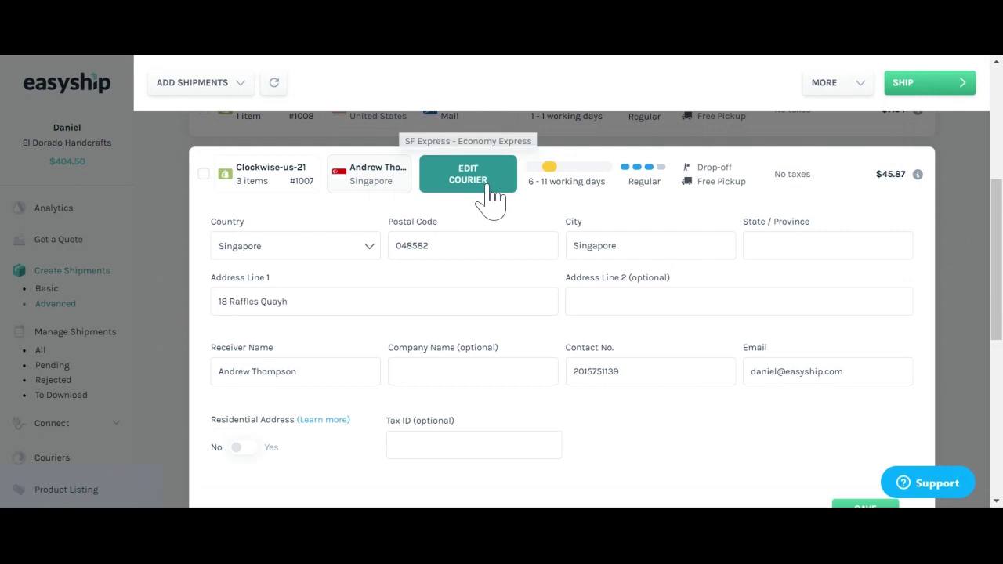
left_click(487, 187)
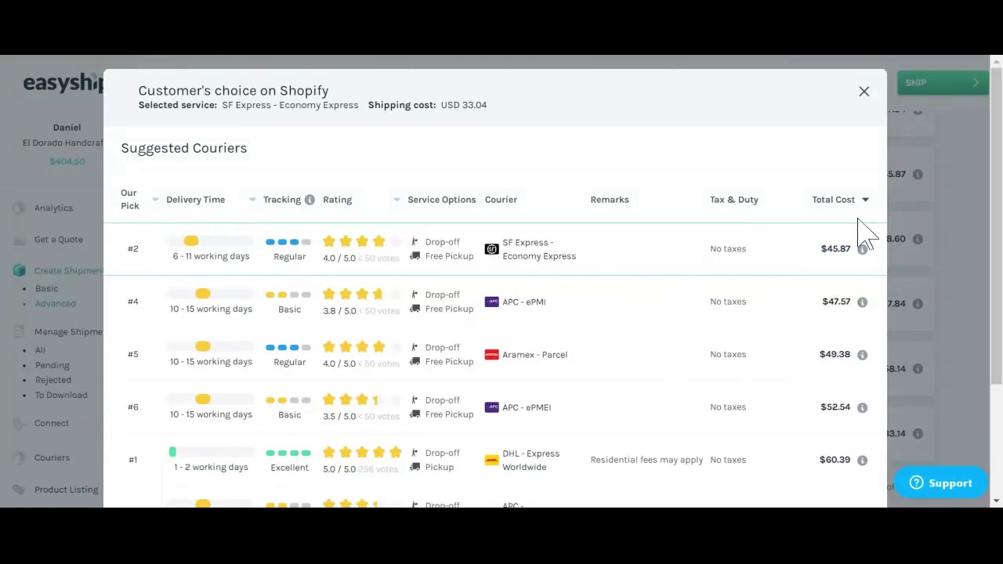
- Close the courier list and ship the selected Singapore order with SHIP (1)
mouse_move(862, 249)
left_click(866, 93)
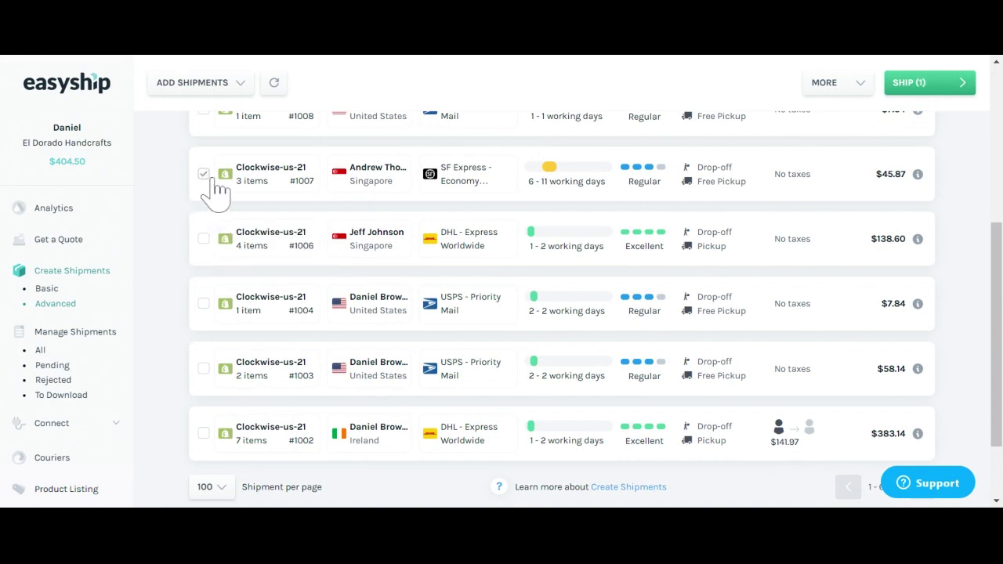
left_click(945, 88)
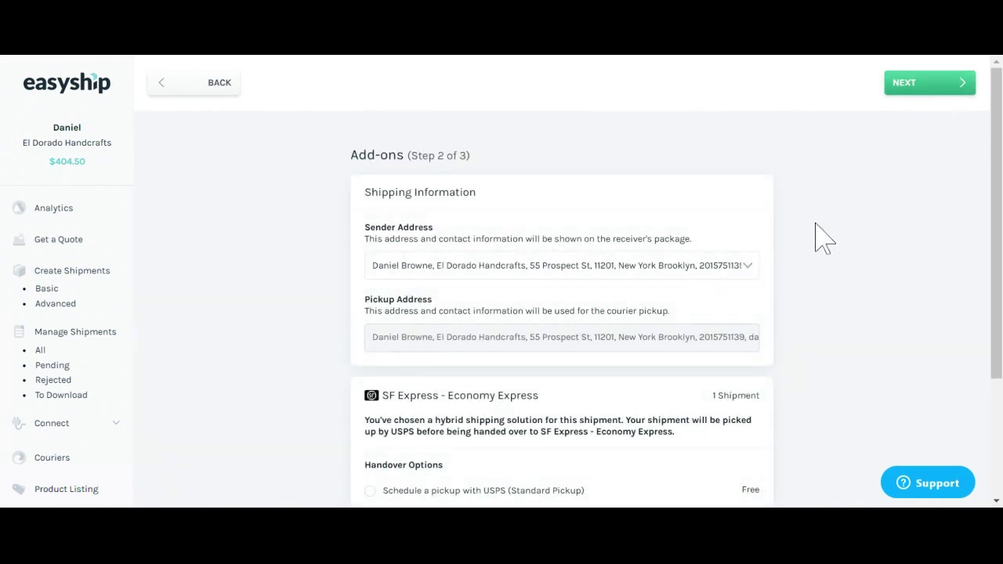
- Review handover options, then confirm and pay $45.87 for the SF Express shipment
scroll(666, 317, "down", 2)
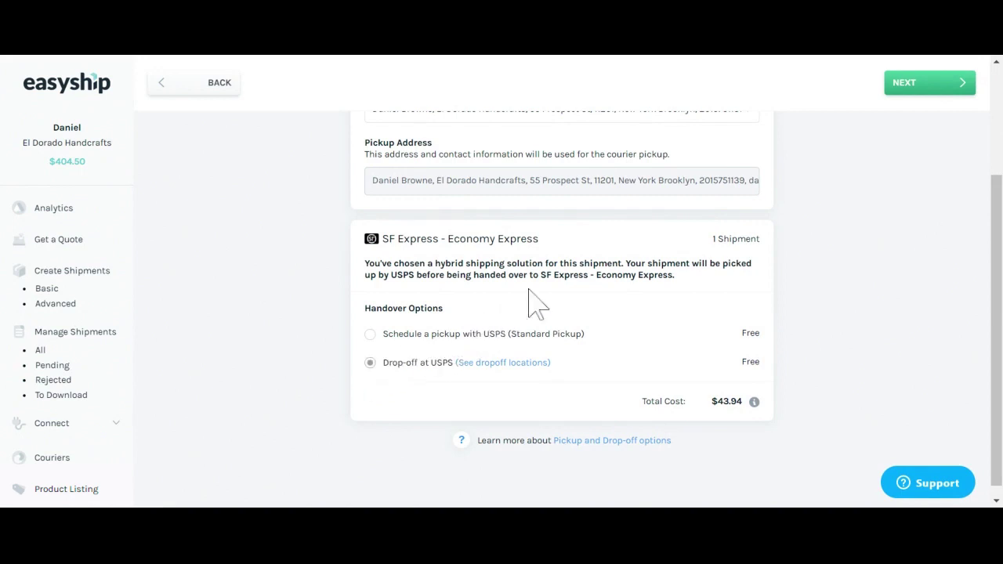
left_click(931, 90)
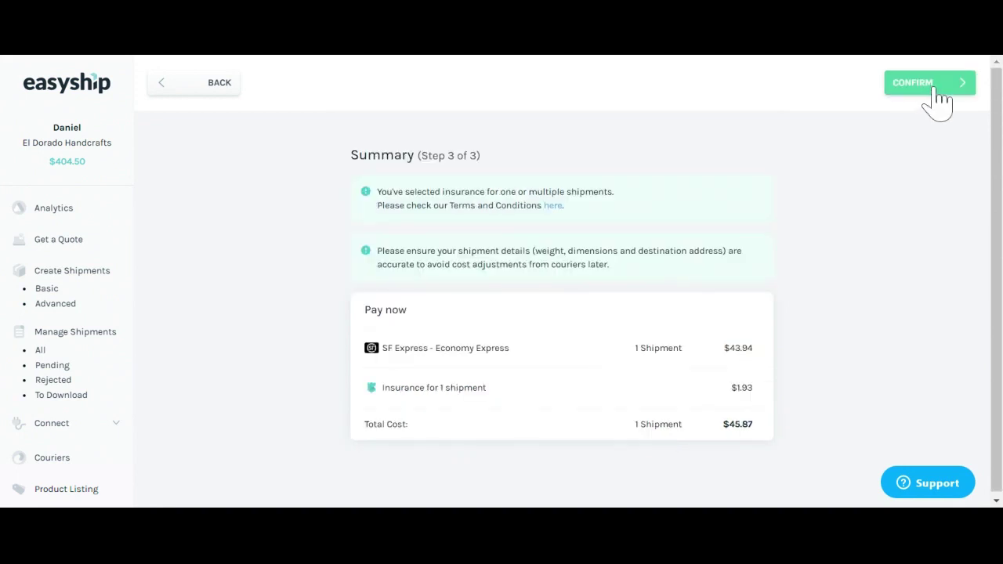
left_click(939, 97)
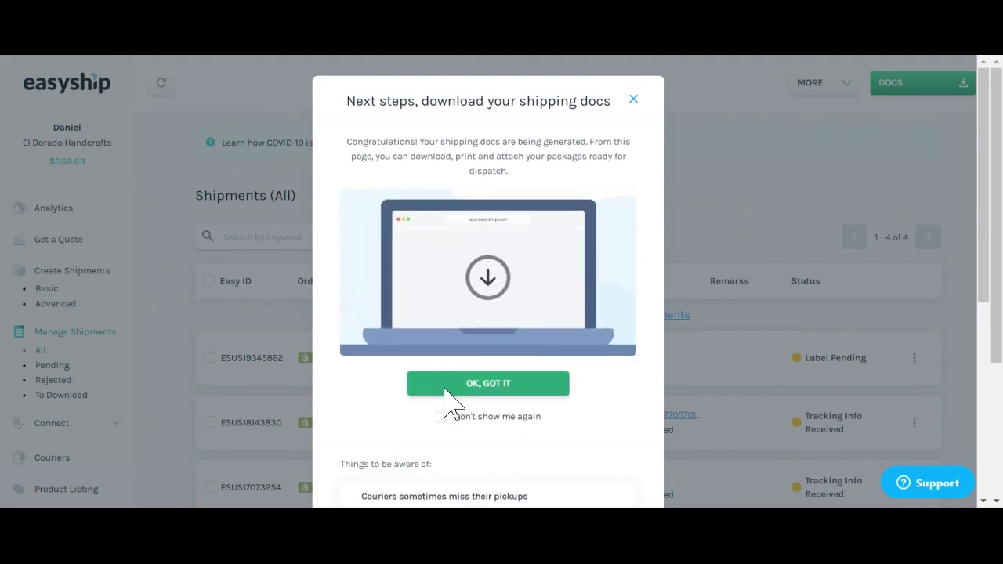
- Filter shipments to To Download, select the Singapore shipment and download its shipping docs
left_click(444, 387)
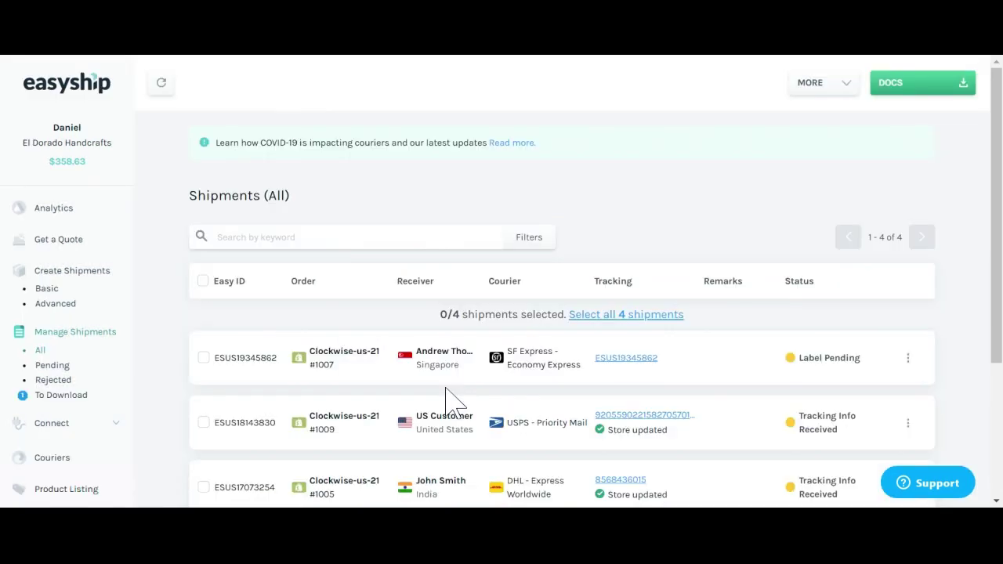
left_click(62, 400)
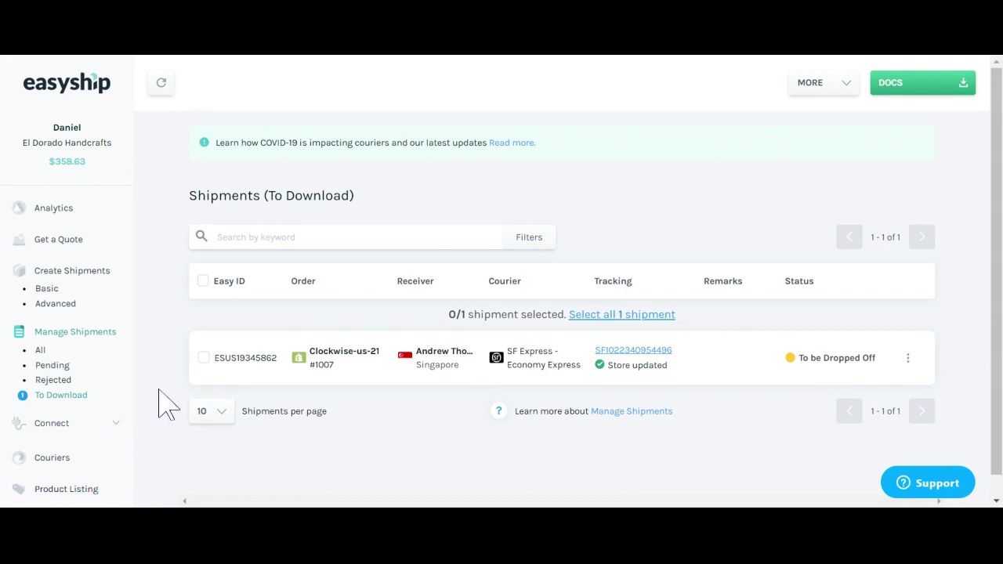
left_click(203, 358)
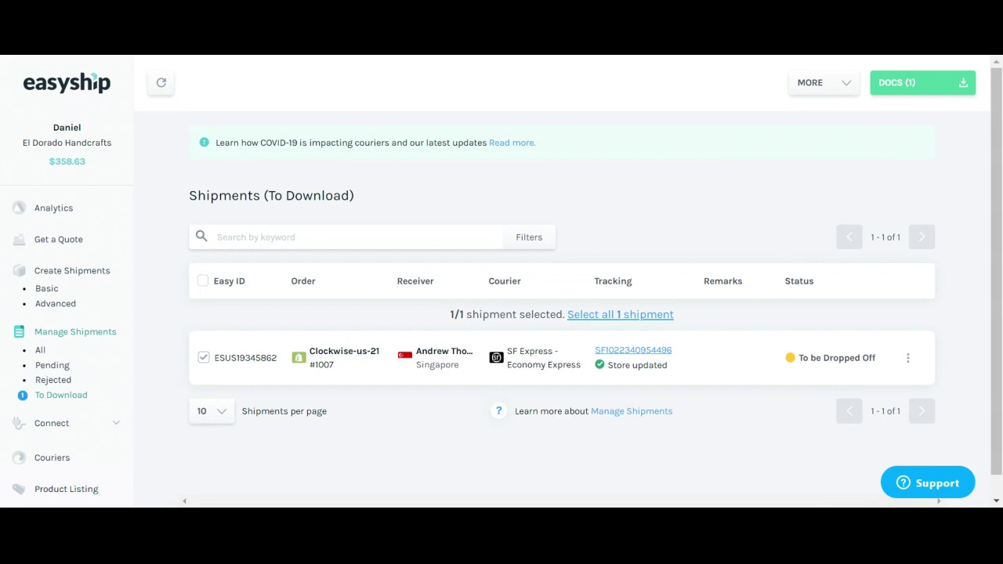
left_click(929, 85)
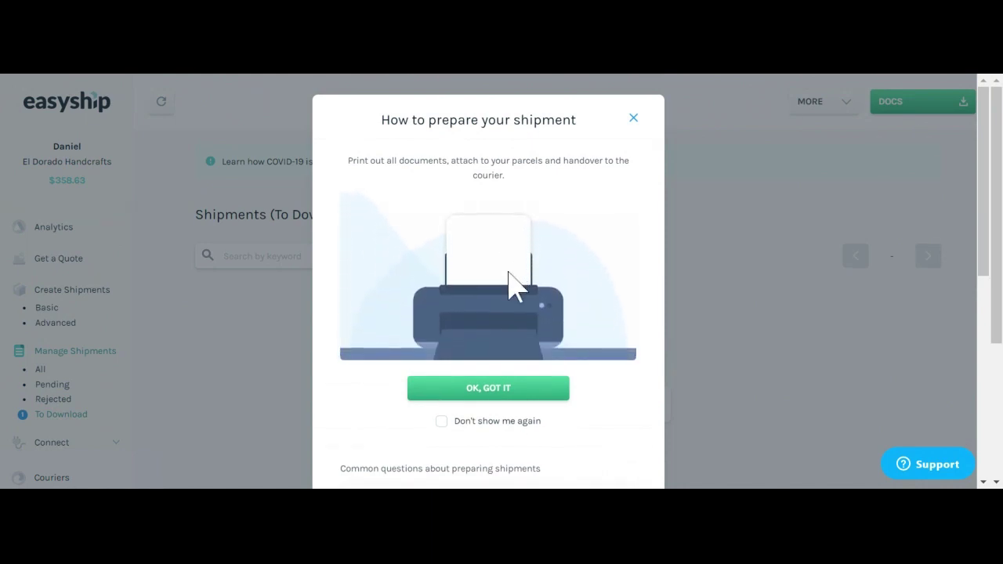
- Read through the How to prepare your shipment guide and dismiss it
scroll(486, 305, "down", 4)
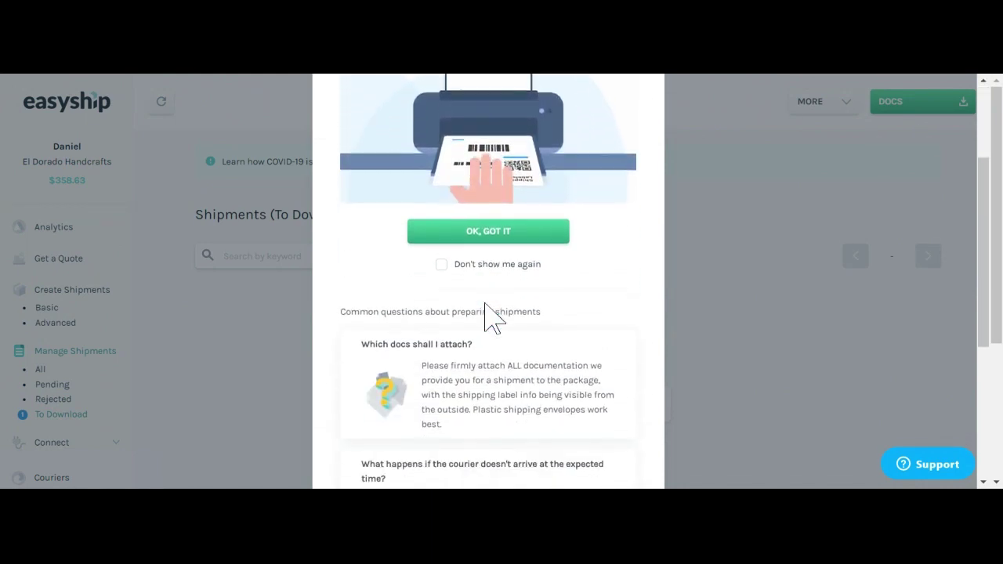
scroll(485, 304, "down", 2)
scroll(483, 306, "up", 3)
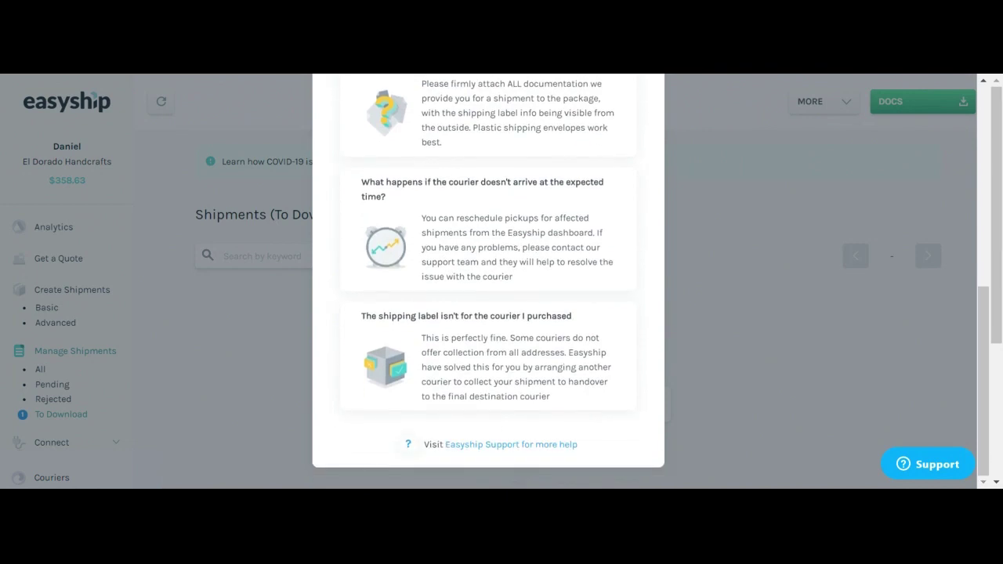
scroll(481, 305, "up", 1)
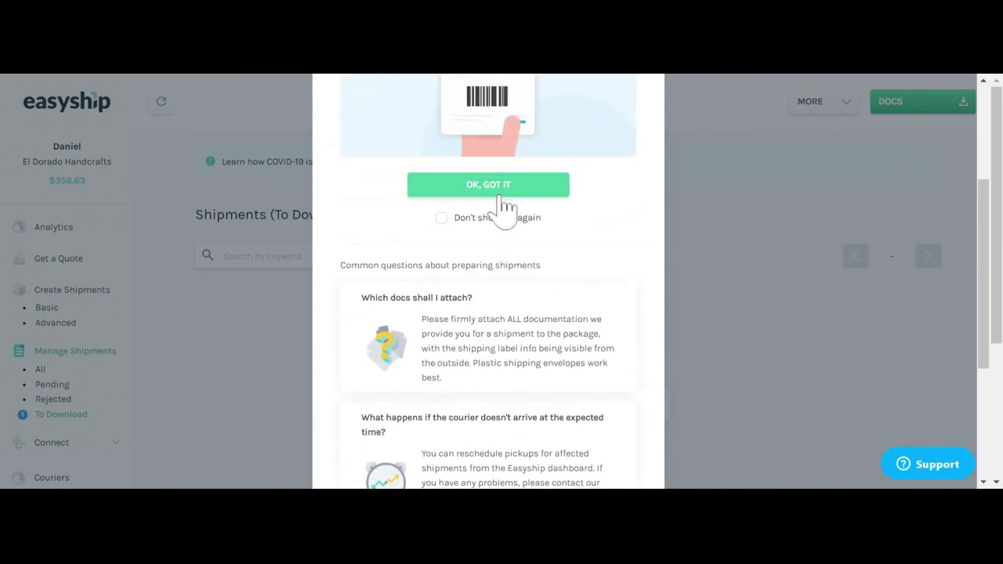
left_click(502, 192)
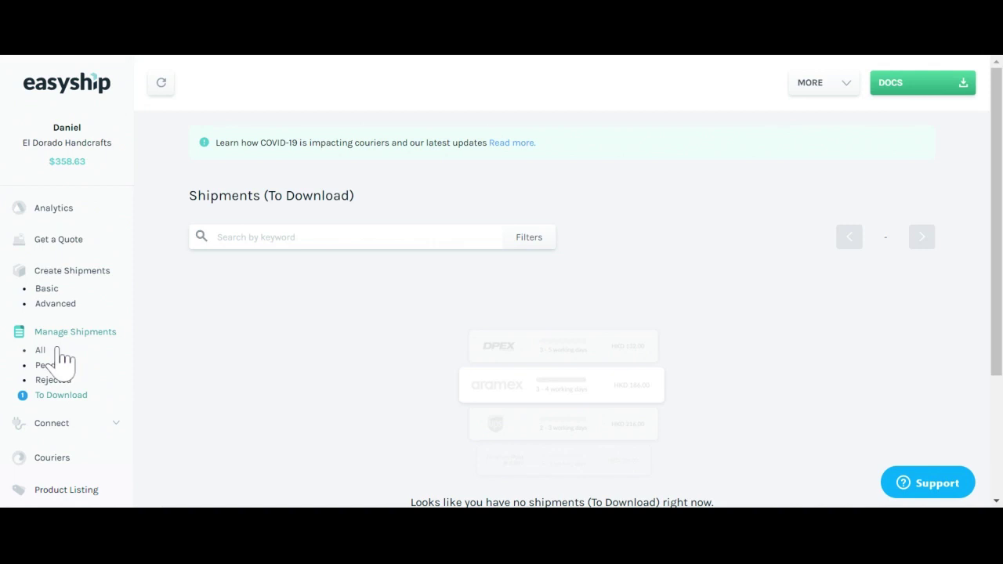
- List all four shipments and check order #1007's To be Dropped Off status
left_click(43, 351)
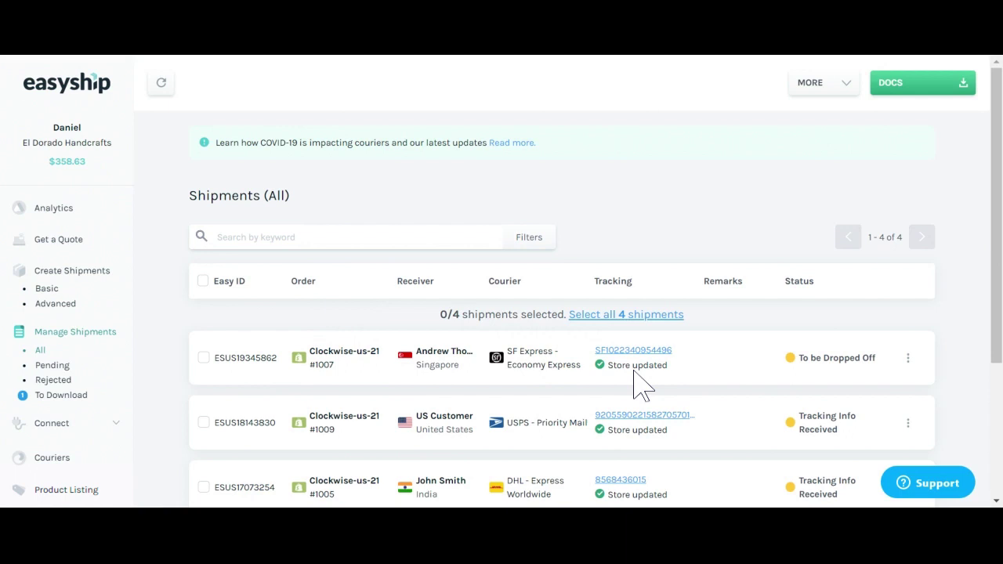
mouse_move(818, 377)
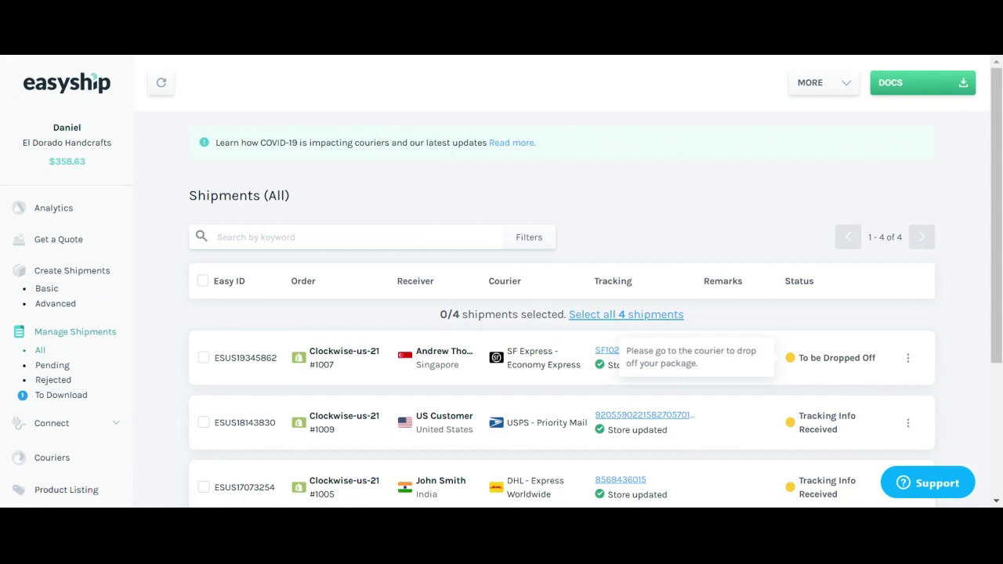
- Review order #1007's SF Express shipment details, costs and items, then close them
left_click(912, 365)
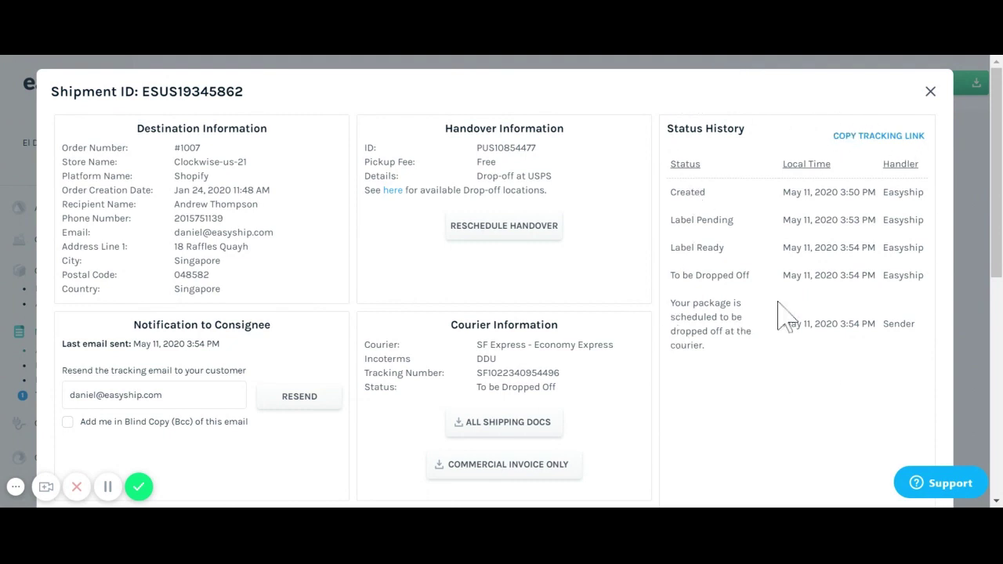
scroll(783, 298, "down", 1)
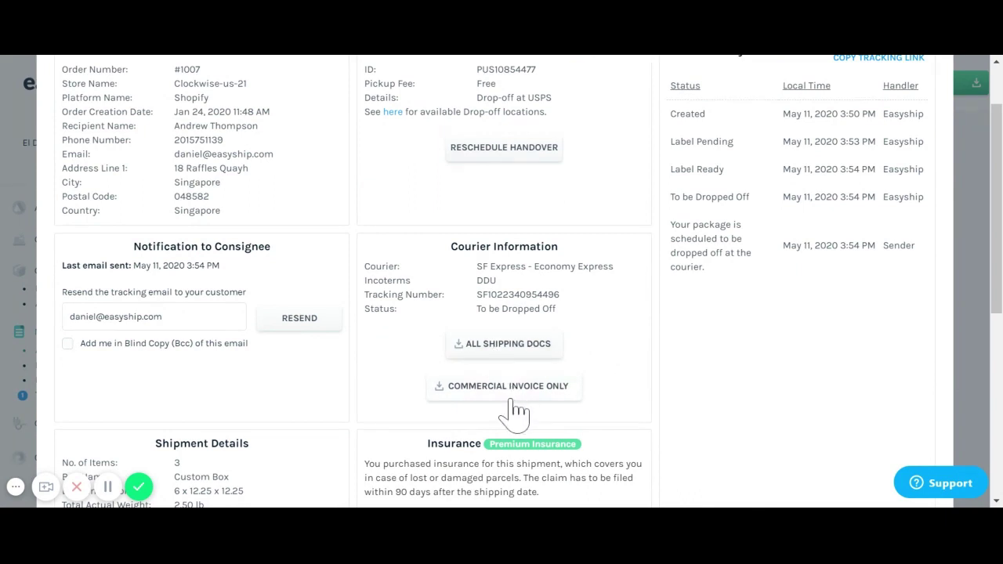
scroll(515, 413, "down", 4)
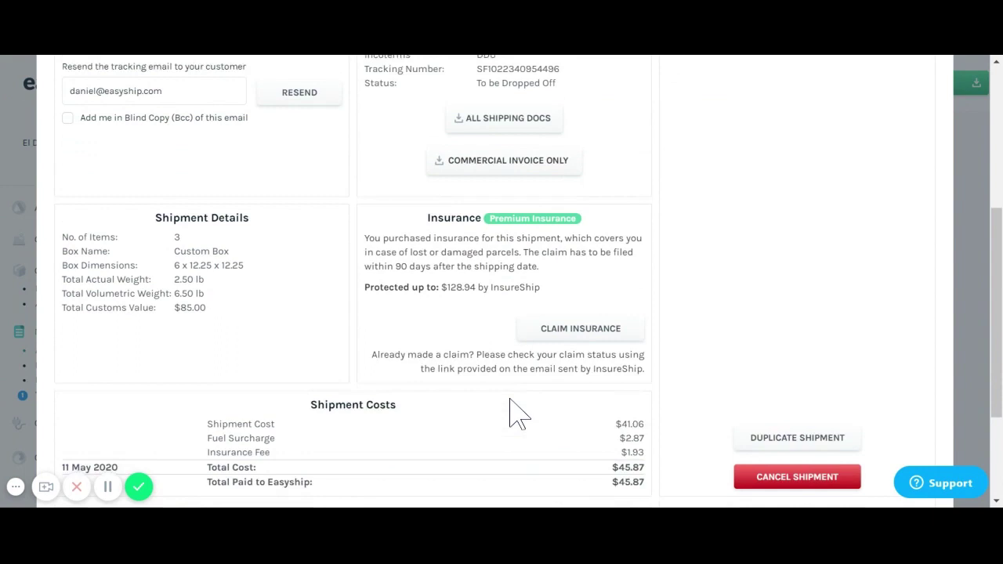
scroll(502, 429, "down", 1)
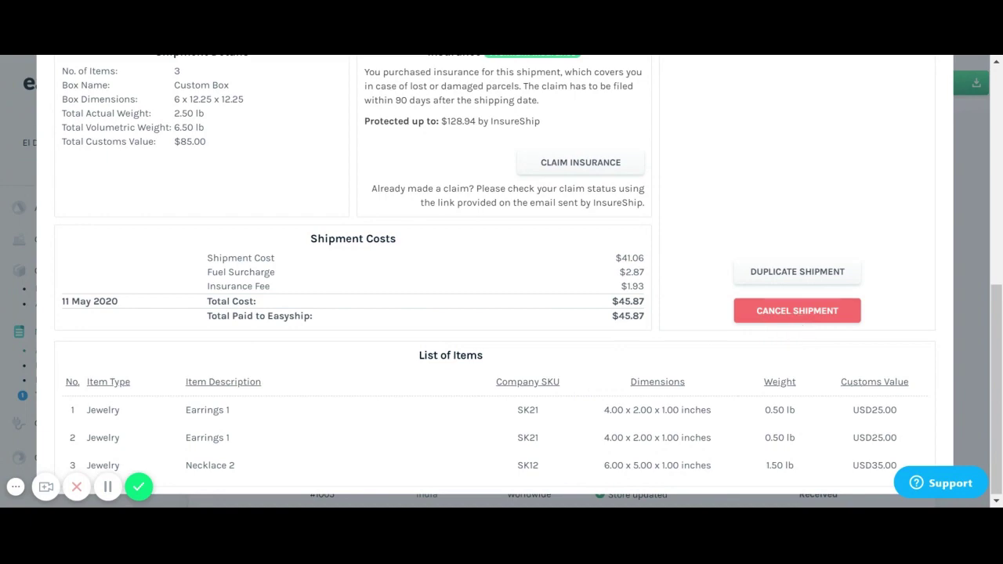
scroll(793, 329, "up", 6)
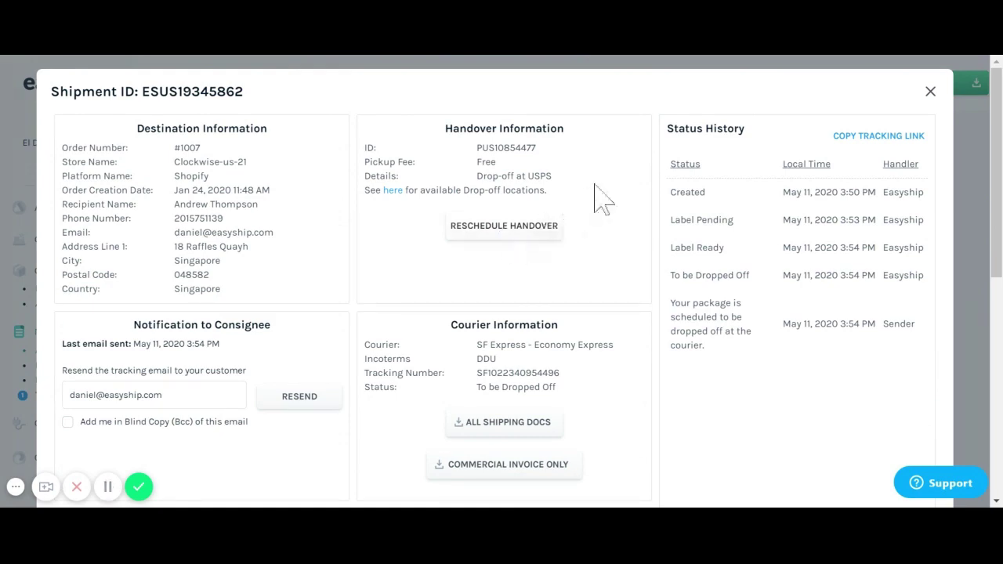
left_click(931, 93)
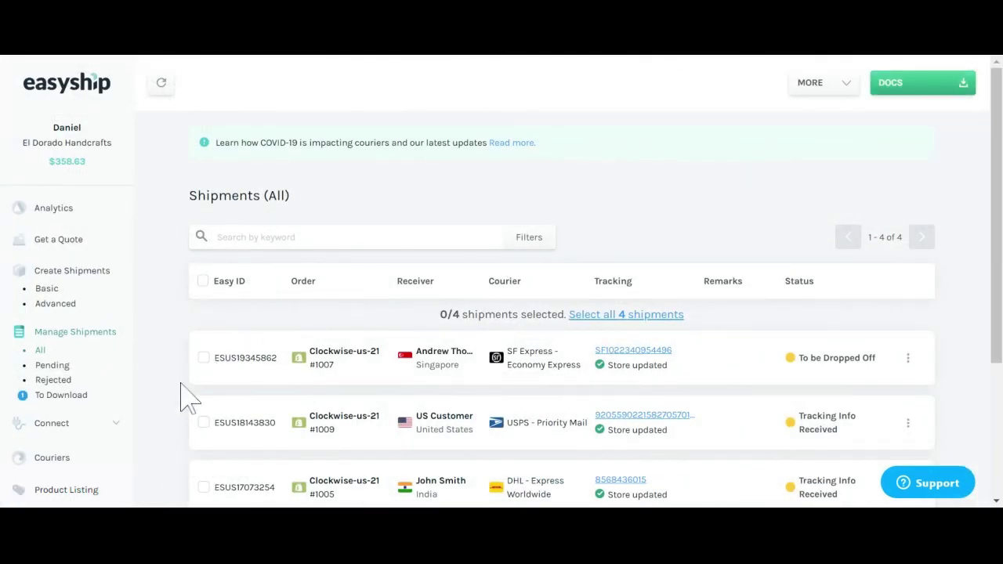
- Open the Clockwise-us-21 store integration and expand its Sync orders settings (hourly auto-sync)
left_click(115, 423)
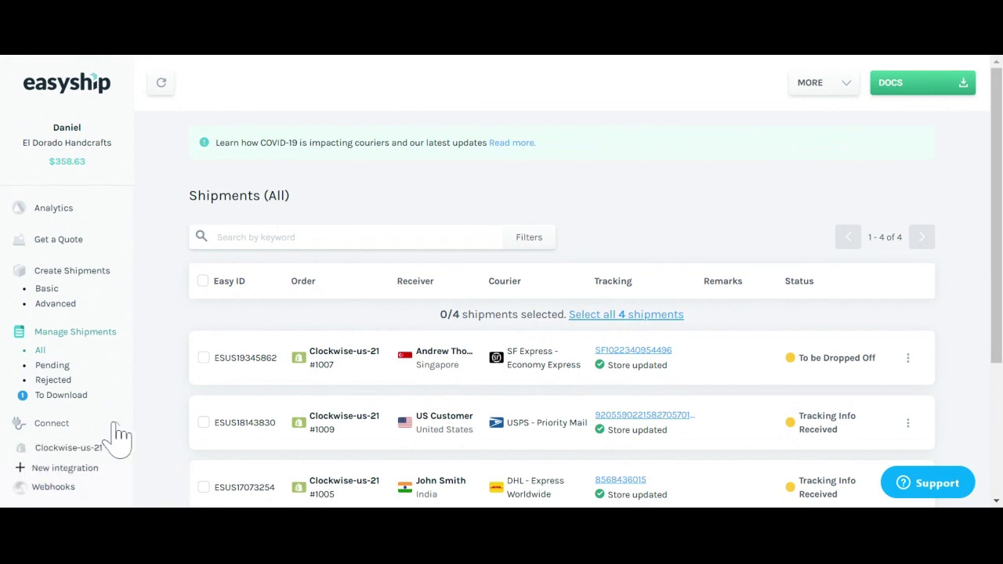
left_click(72, 449)
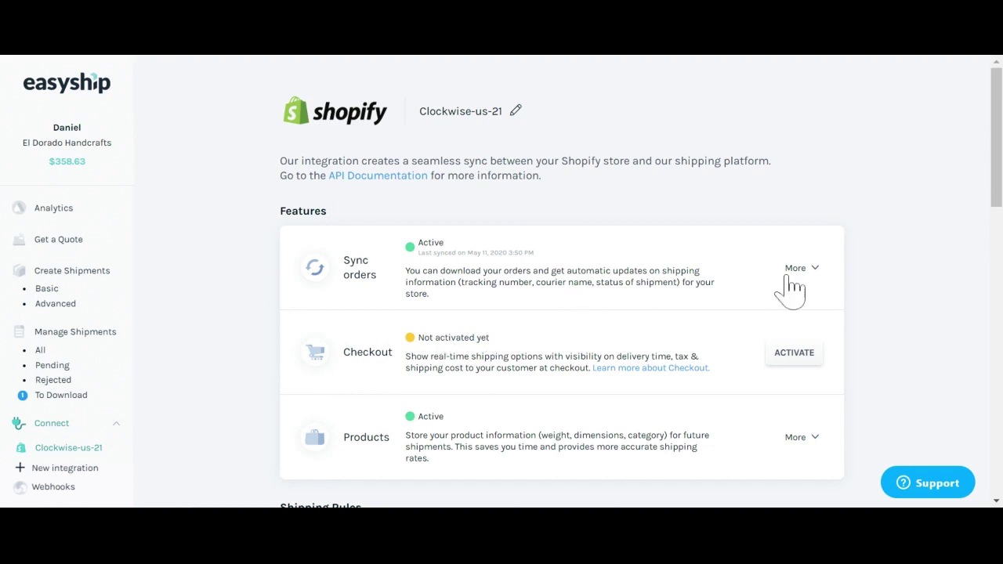
left_click(801, 274)
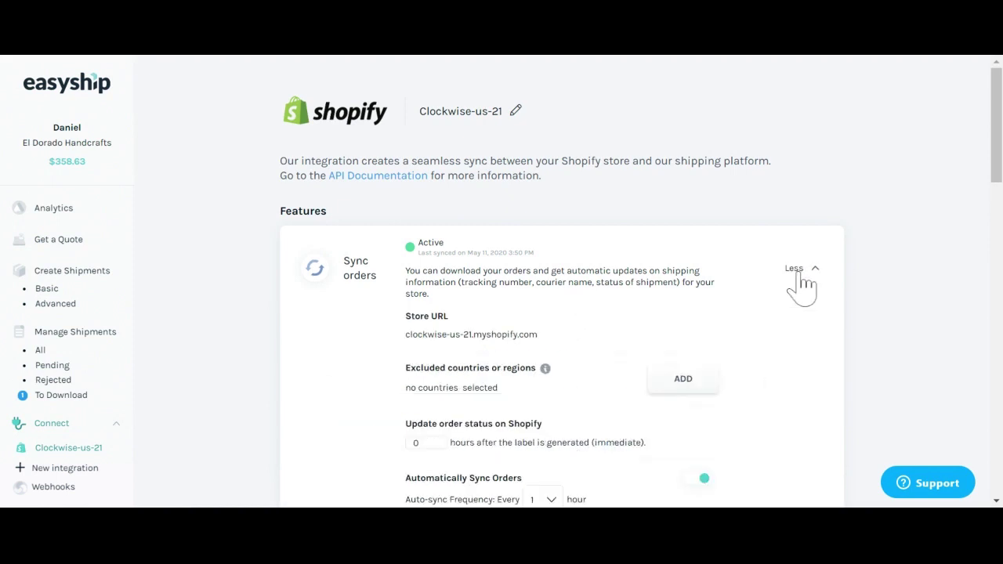
scroll(801, 286, "down", 1)
scroll(801, 286, "down", 1)
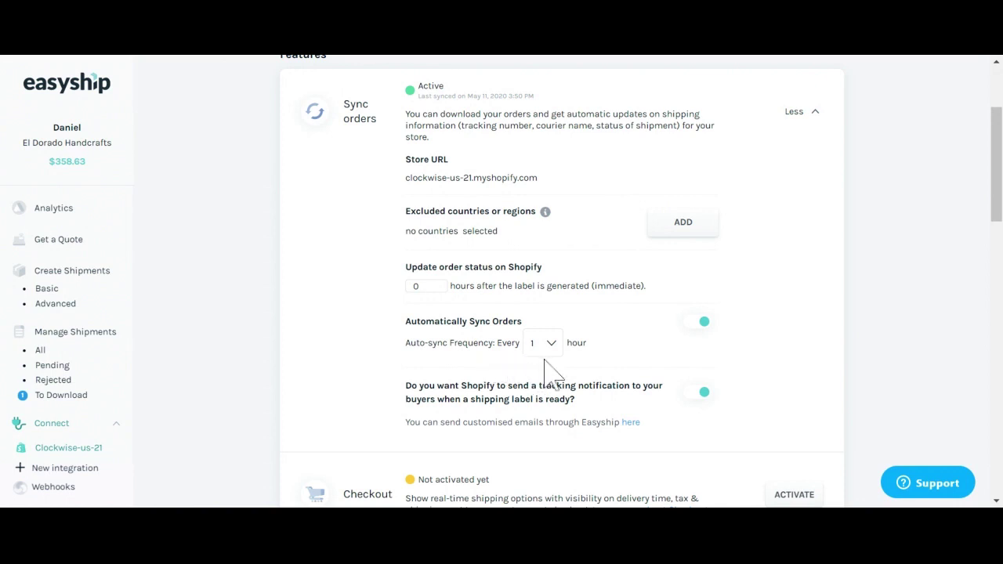
scroll(551, 372, "down", 3)
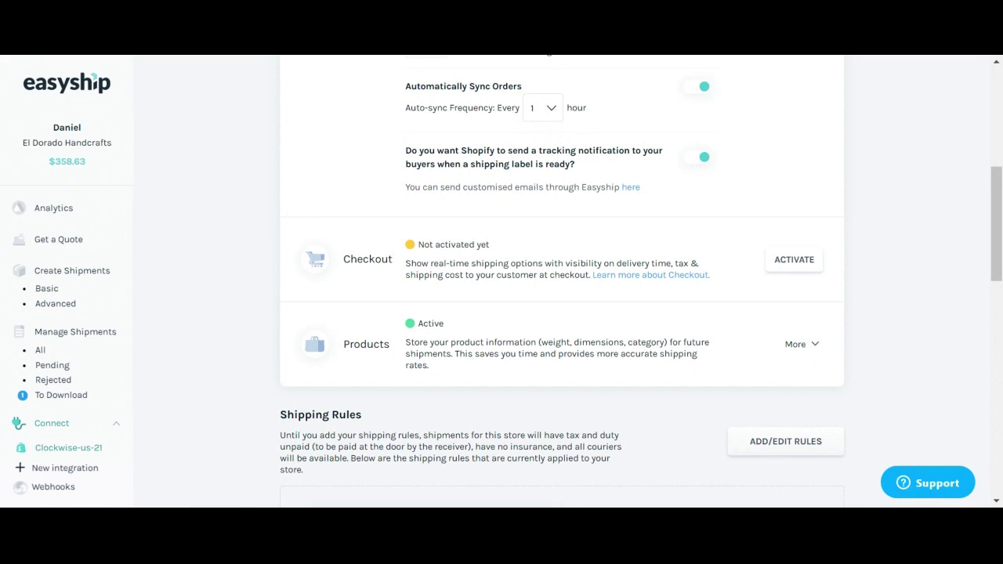
- Activate rates at checkout for Clockwise-us-21 with default 5 x 5 x 5 dimensions
left_click(802, 269)
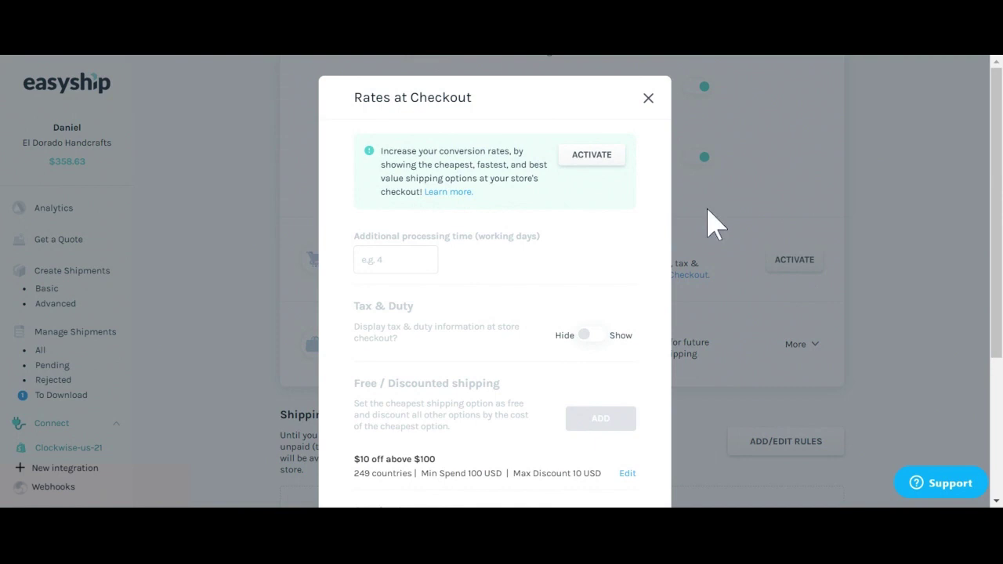
left_click(593, 157)
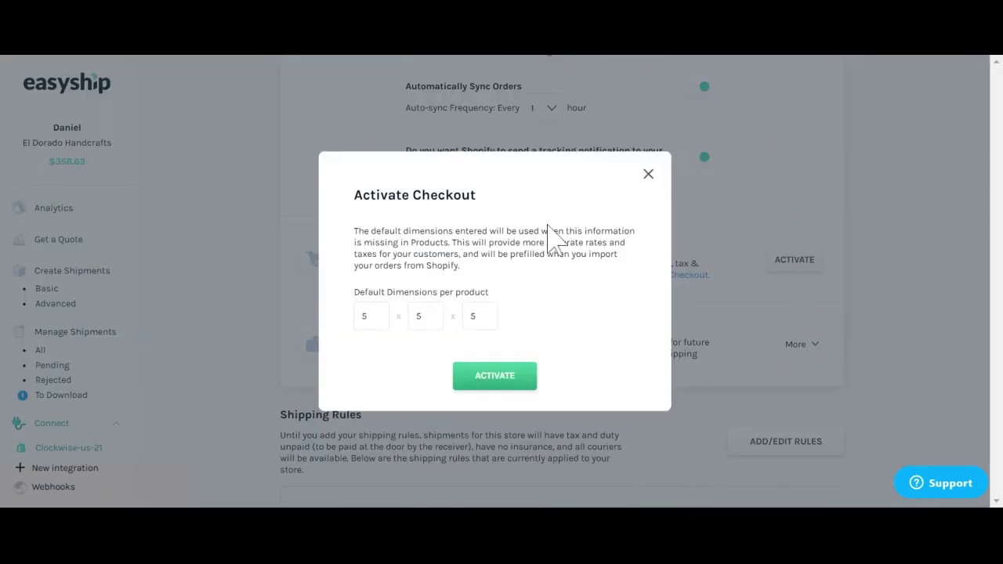
left_click(501, 376)
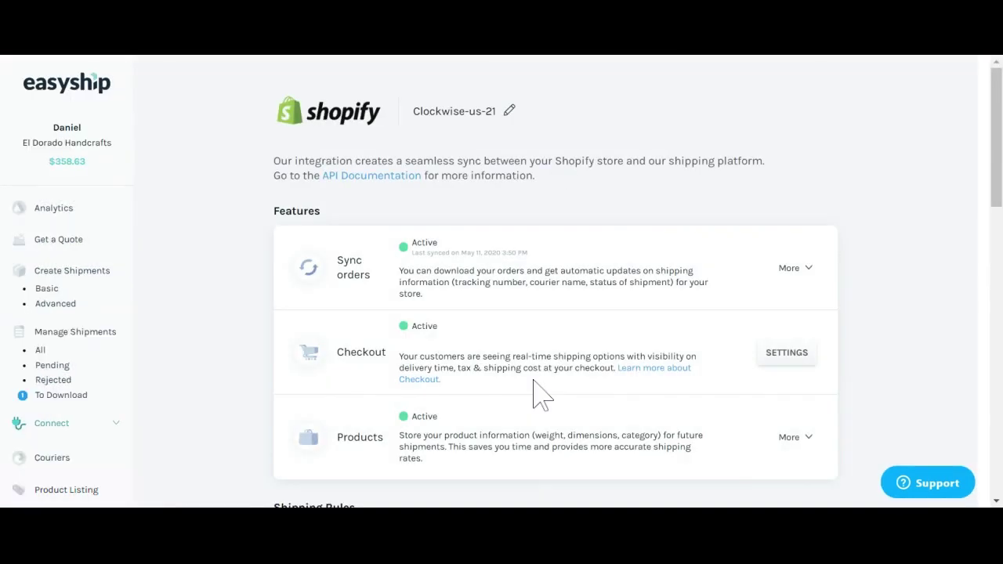
- Review the checkout rate settings and save them
left_click(787, 354)
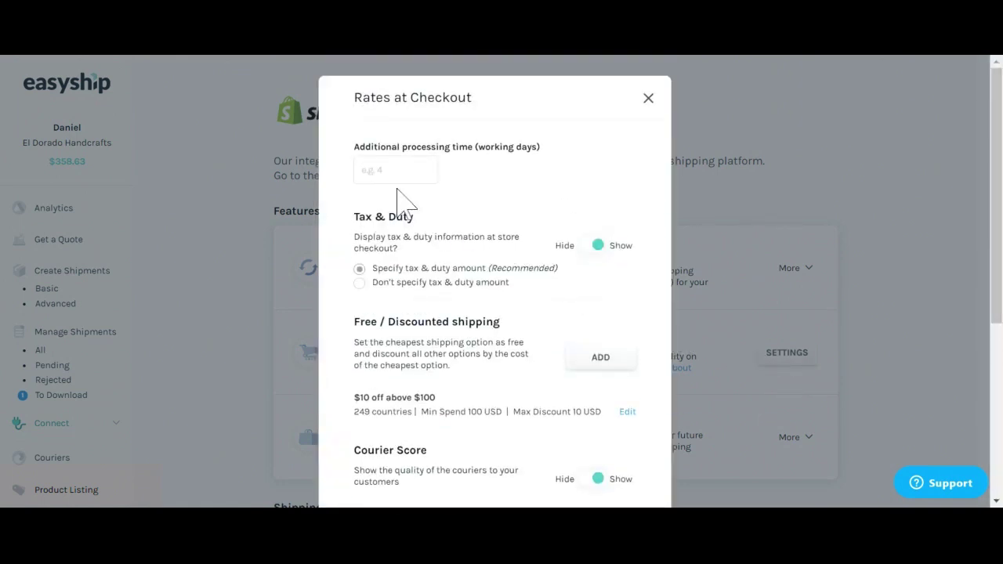
scroll(397, 195, "down", 1)
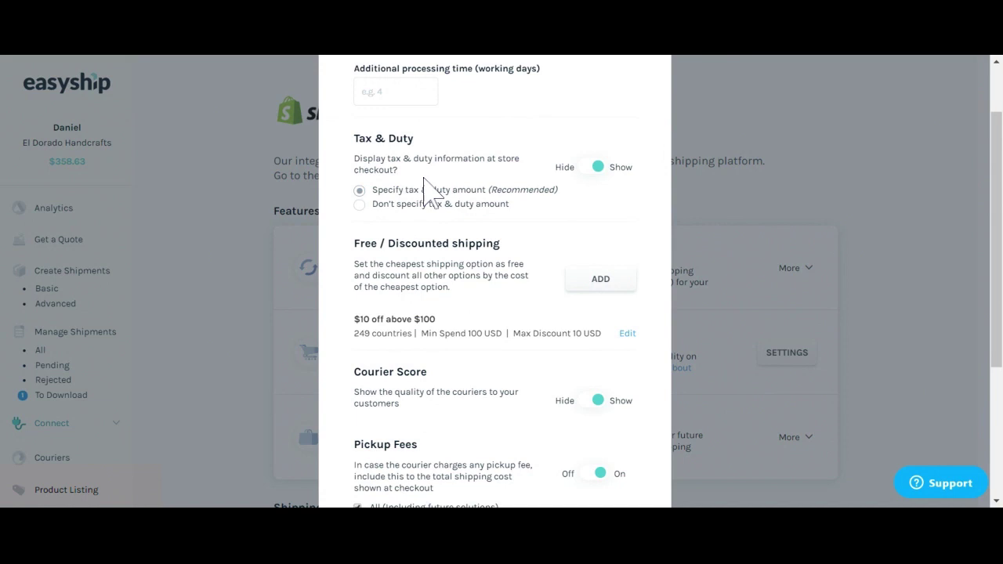
scroll(435, 187, "down", 1)
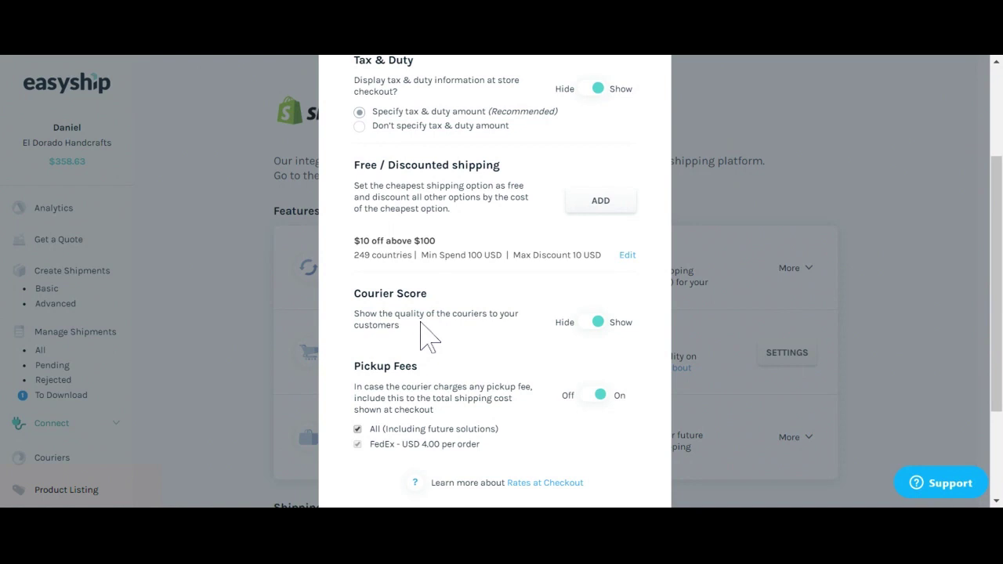
scroll(417, 327, "down", 1)
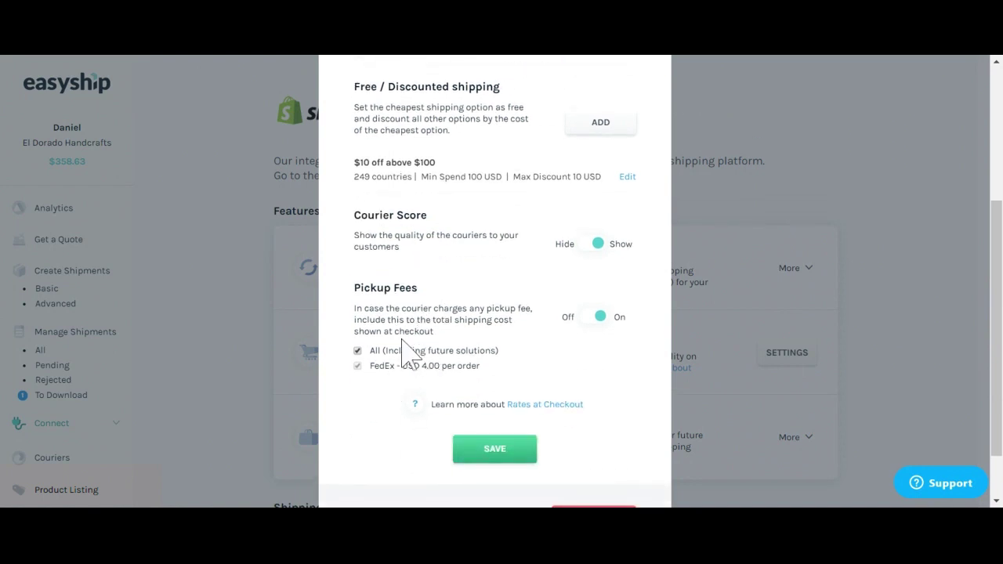
left_click(494, 452)
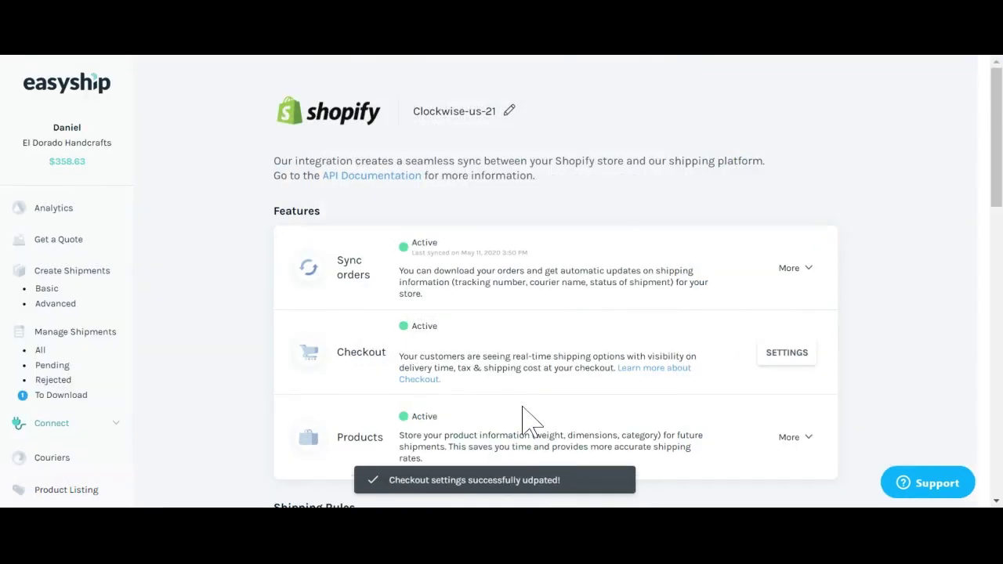
- Scroll down to review the Products settings: auto-add On, Jewelry category, 5×5×5 in dimensions
scroll(525, 411, "down", 1)
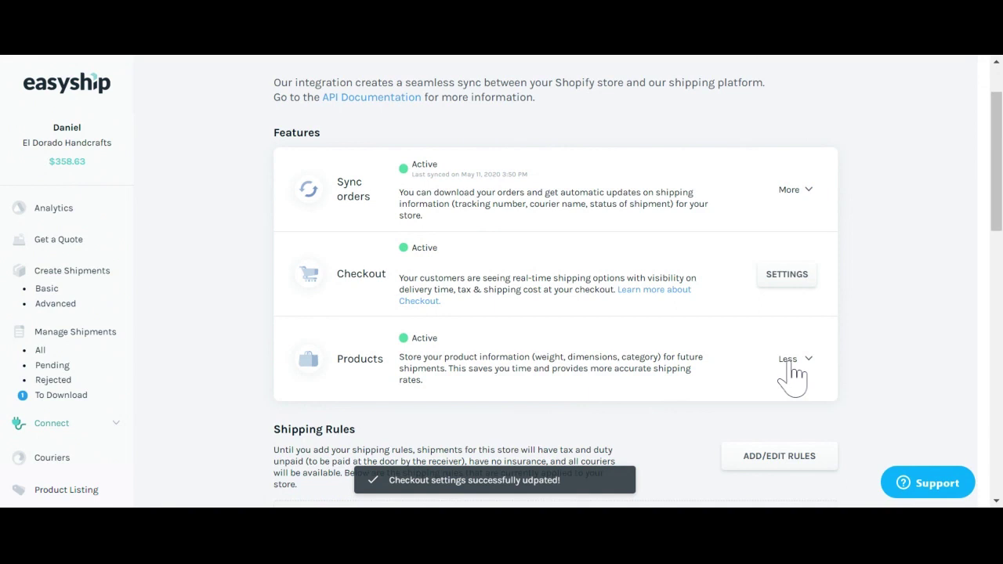
scroll(793, 369, "down", 1)
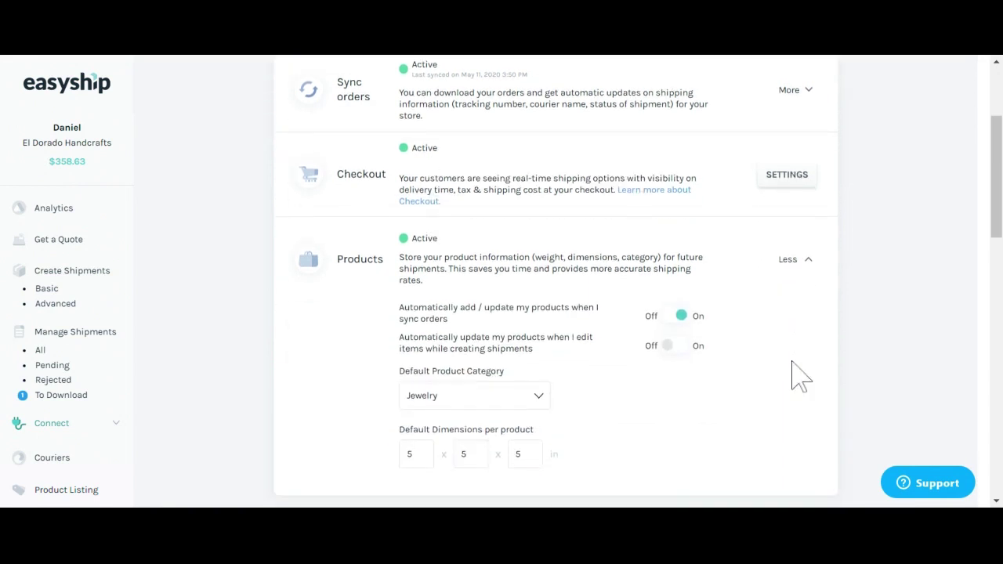
scroll(798, 372, "down", 1)
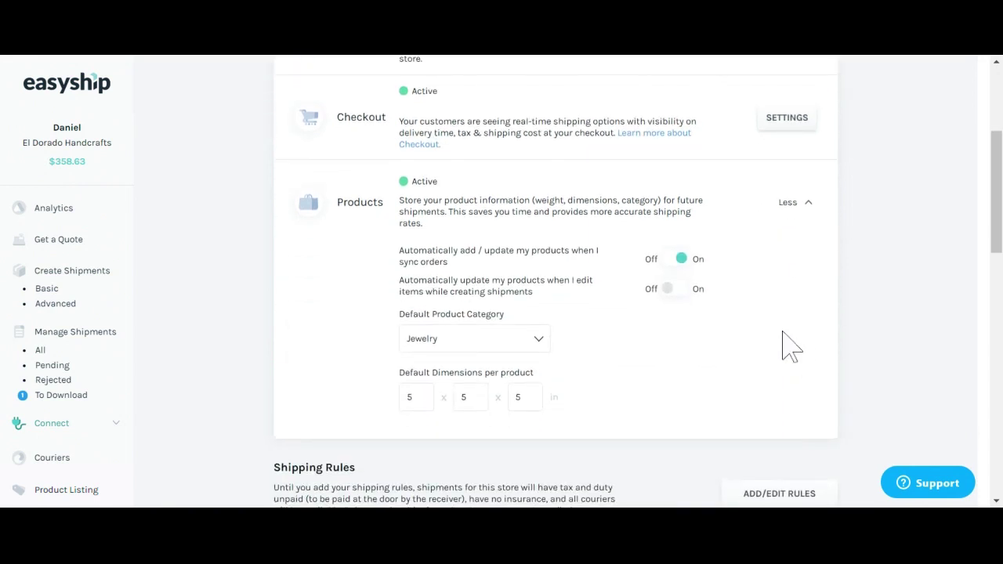